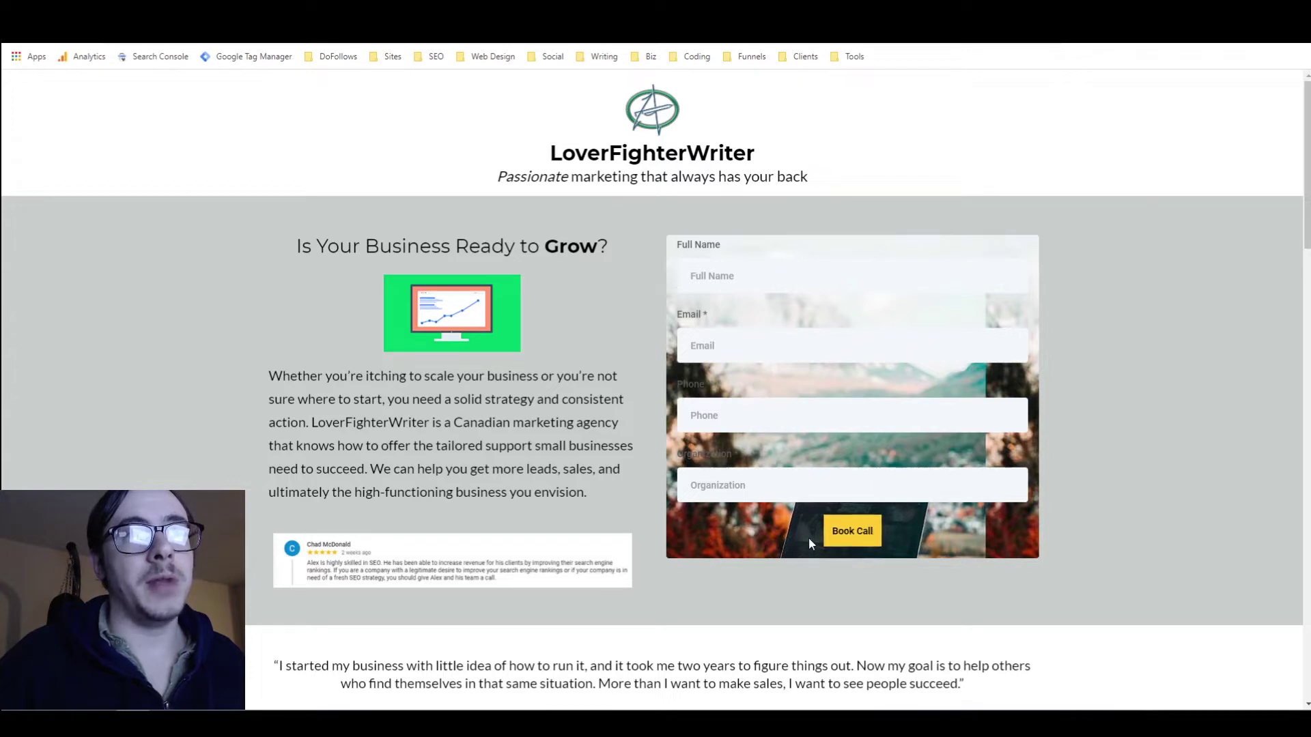
Review the live LoverFighterWriter landing page's Book Call form, then switch to the GoHighLevel dashboard.
scroll(1054, 539, down, 10)
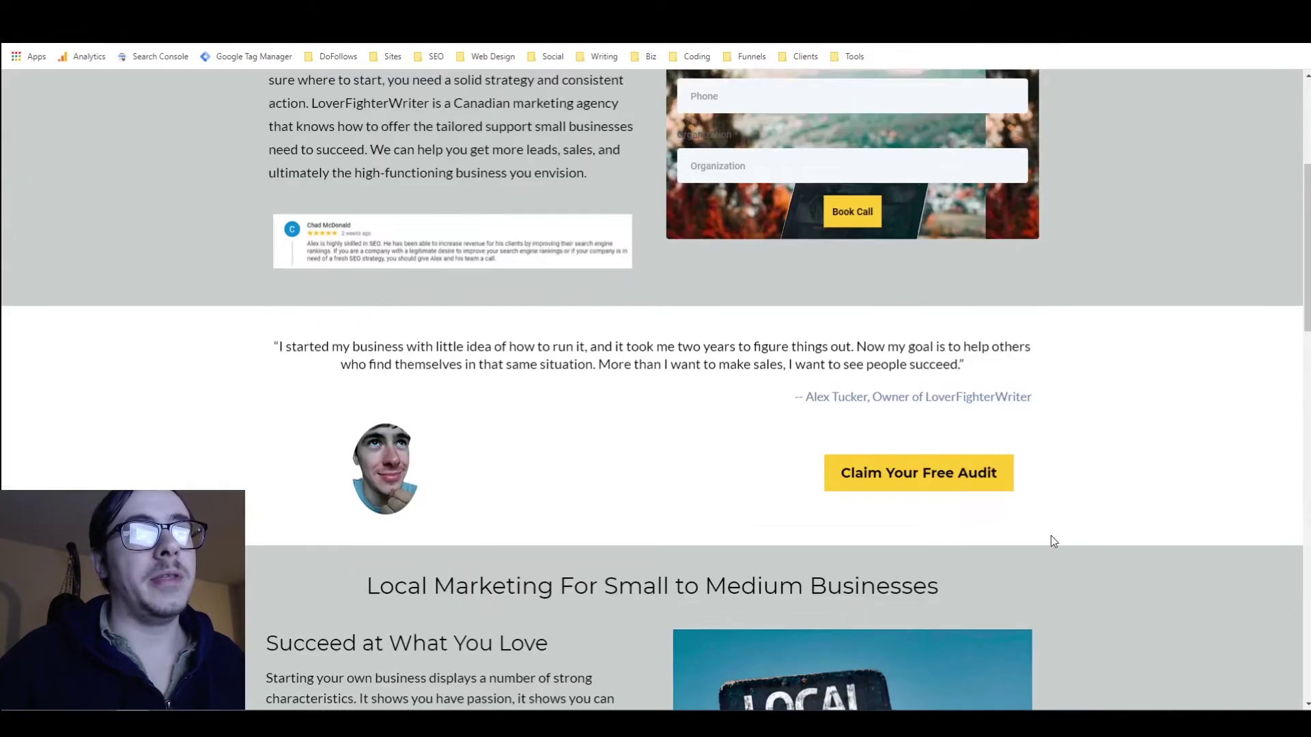
scroll(1052, 539, down, 12)
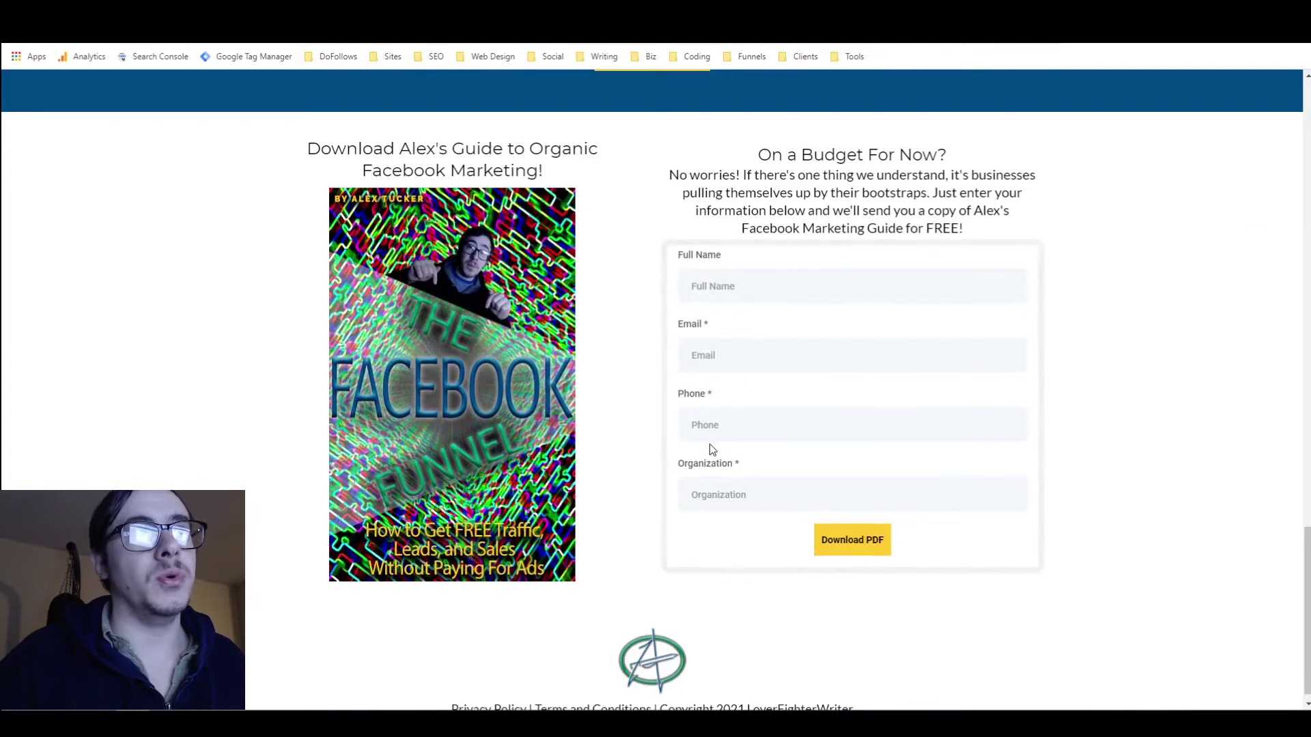
scroll(642, 437, up, 20)
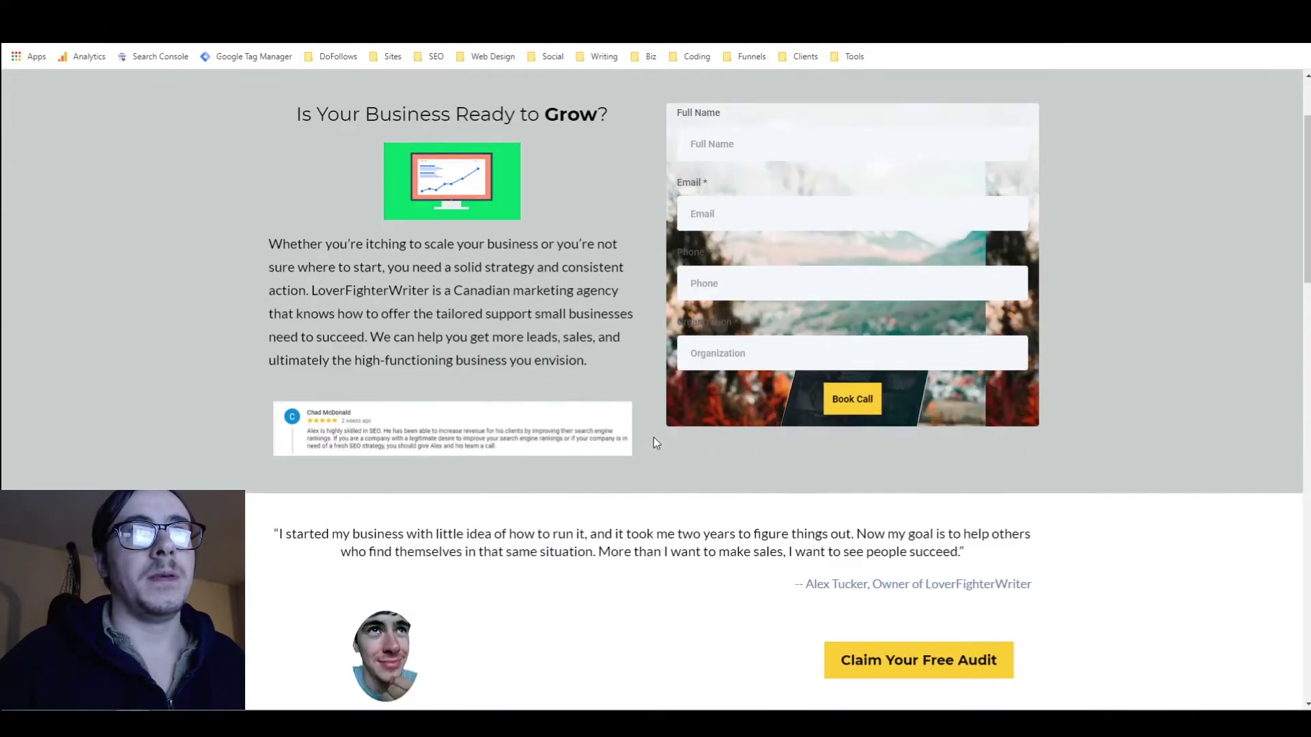
scroll(585, 329, down, 6)
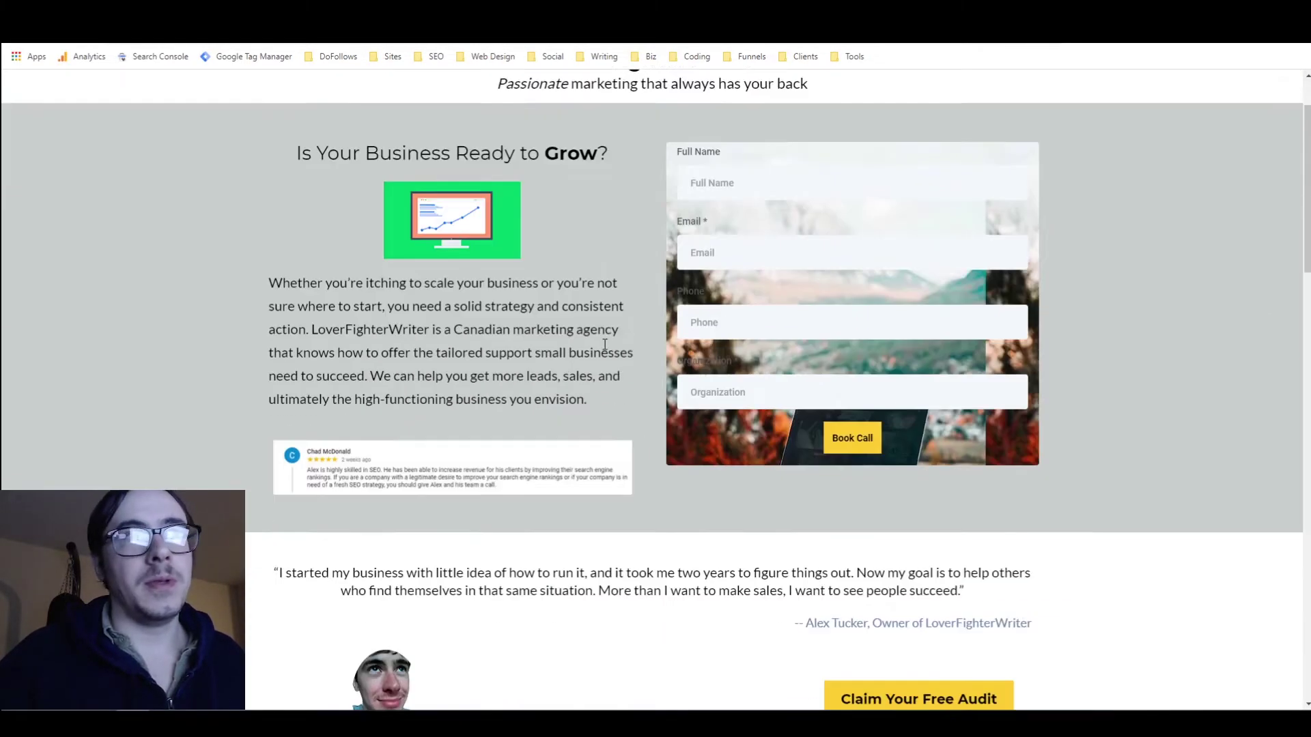
scroll(608, 338, down, 4)
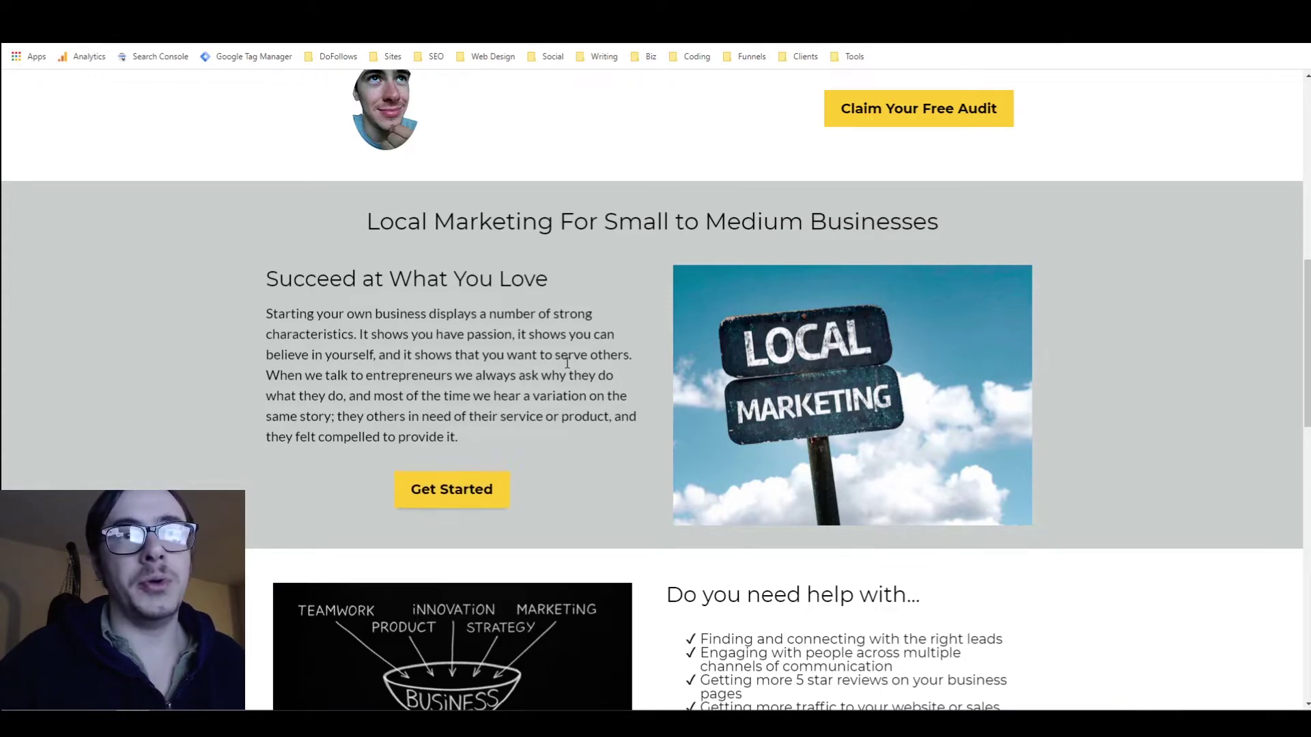
scroll(581, 386, up, 4)
scroll(579, 379, up, 6)
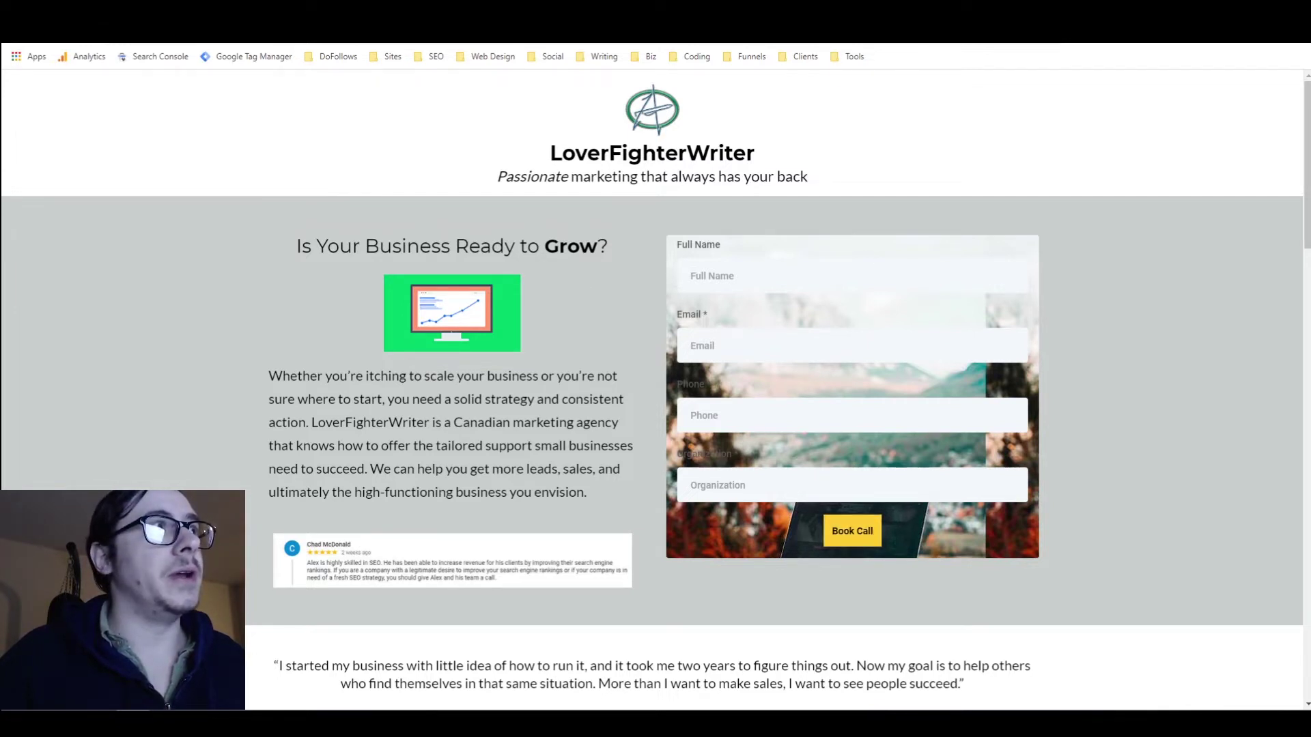
key(ctrl+Tab)
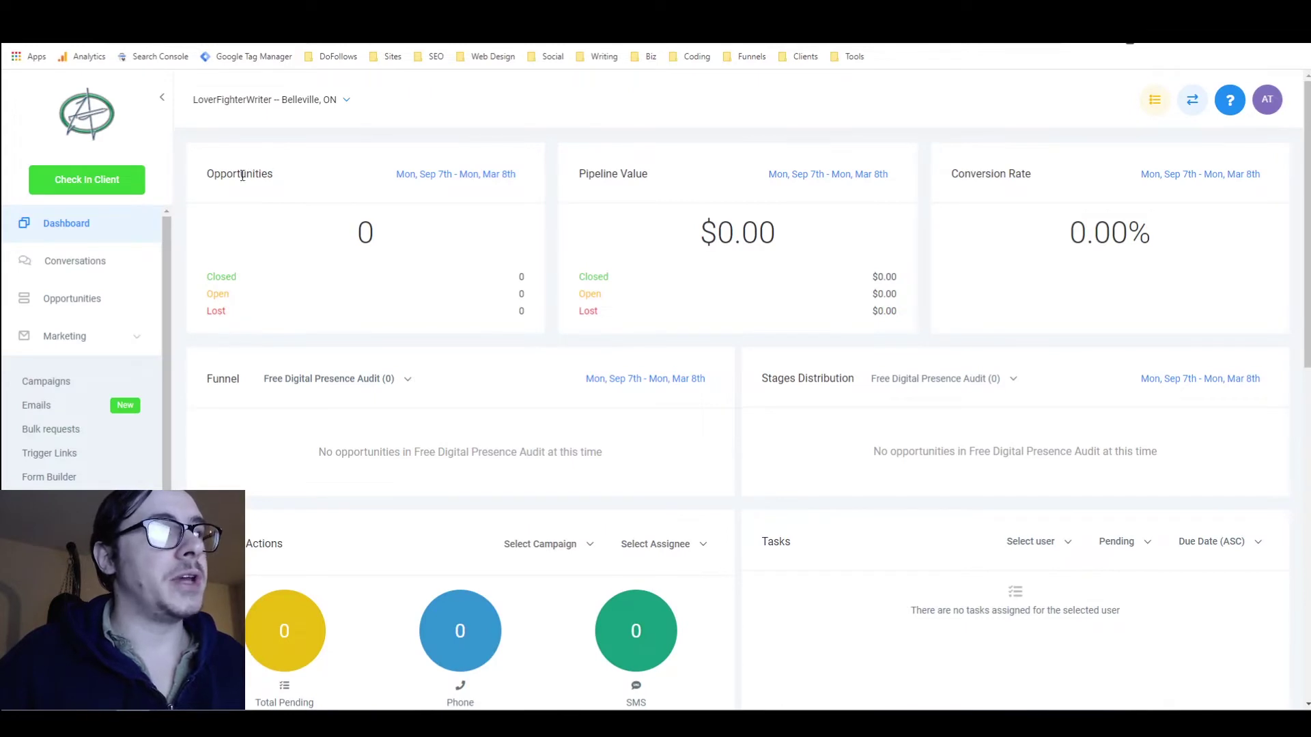
Open Form Builder under Marketing and open the LoverFighterWriter Booking form.
click(140, 343)
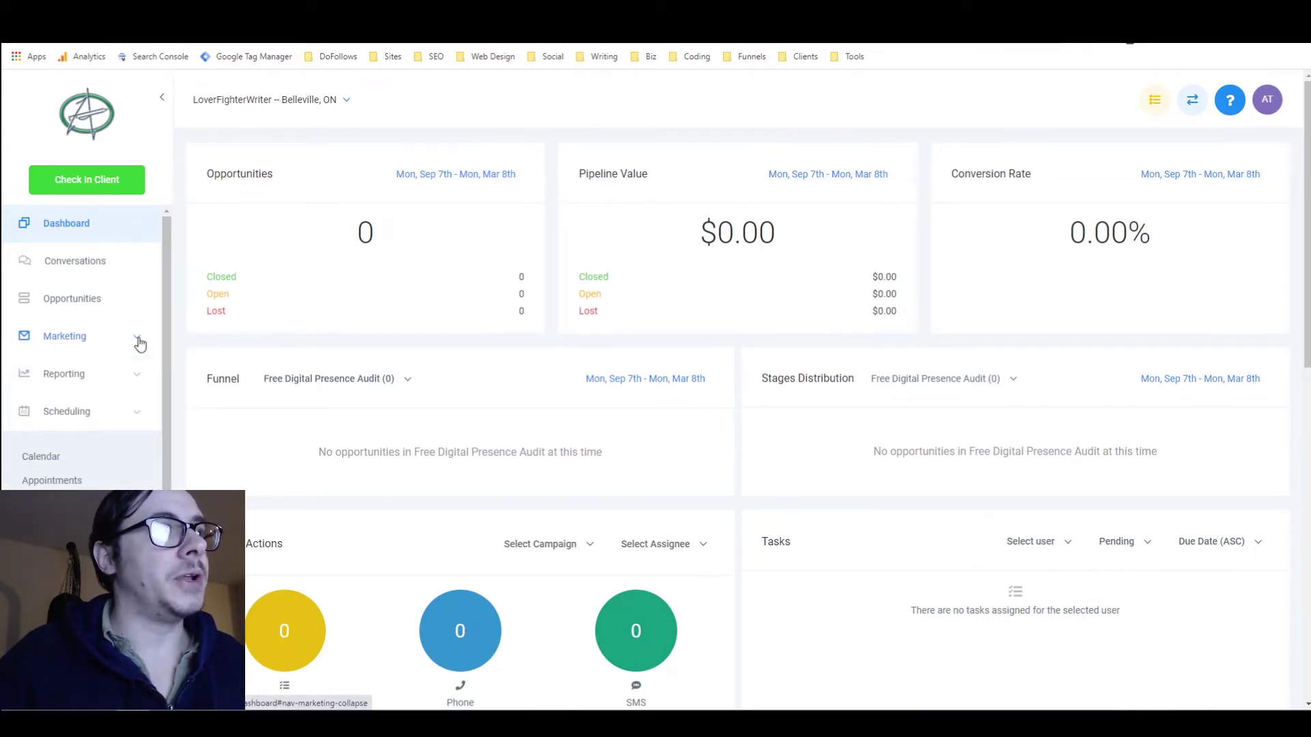
click(140, 342)
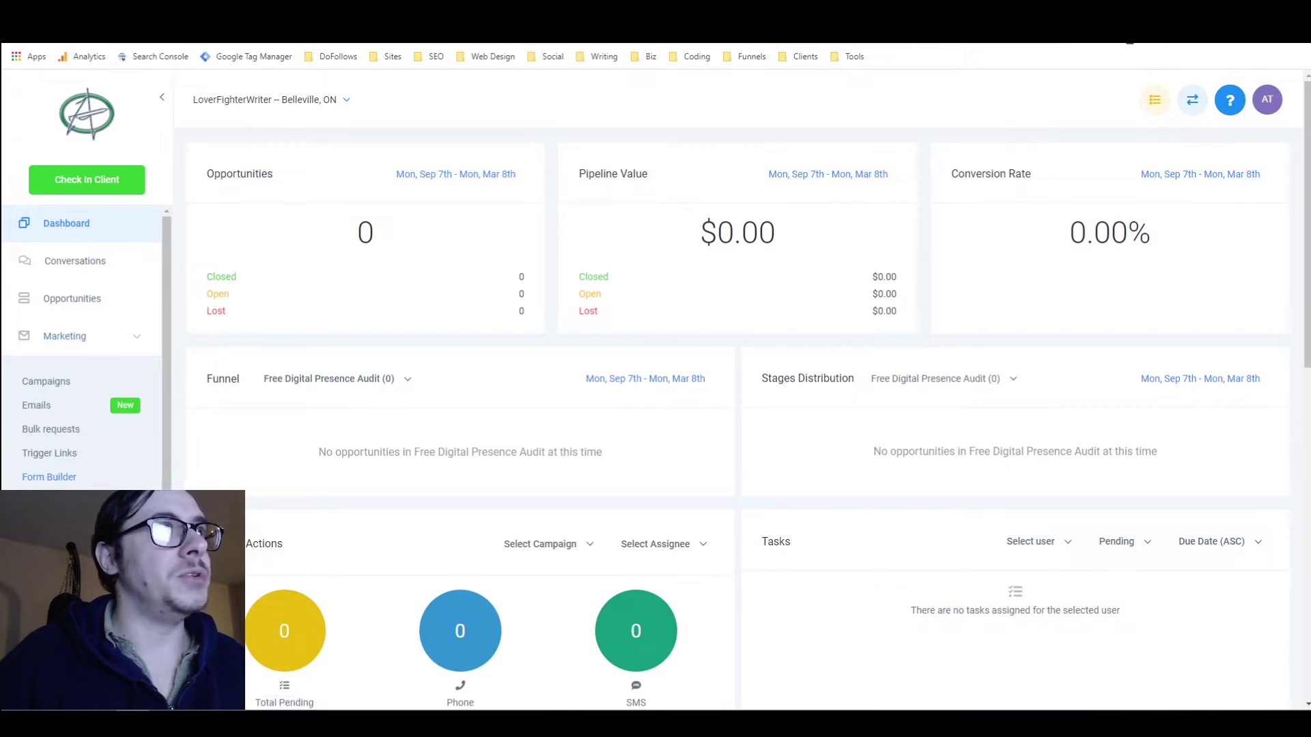
click(234, 194)
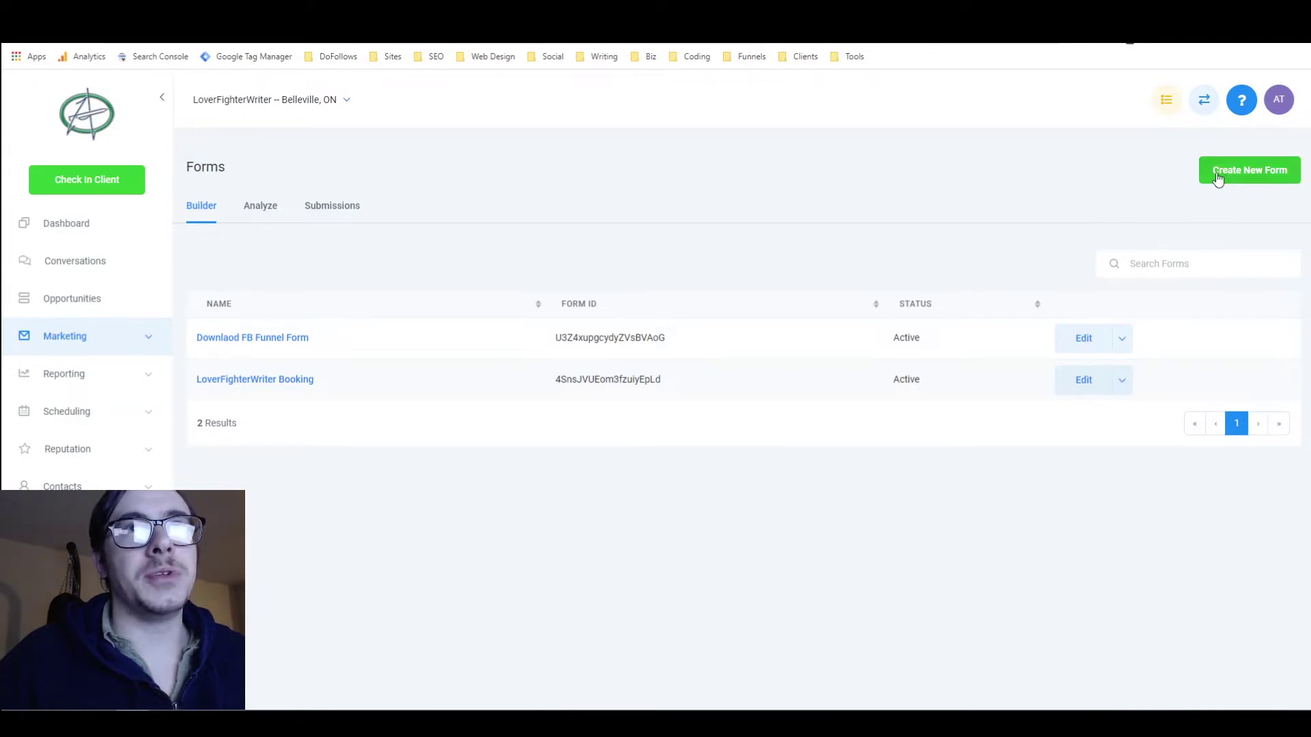
click(266, 383)
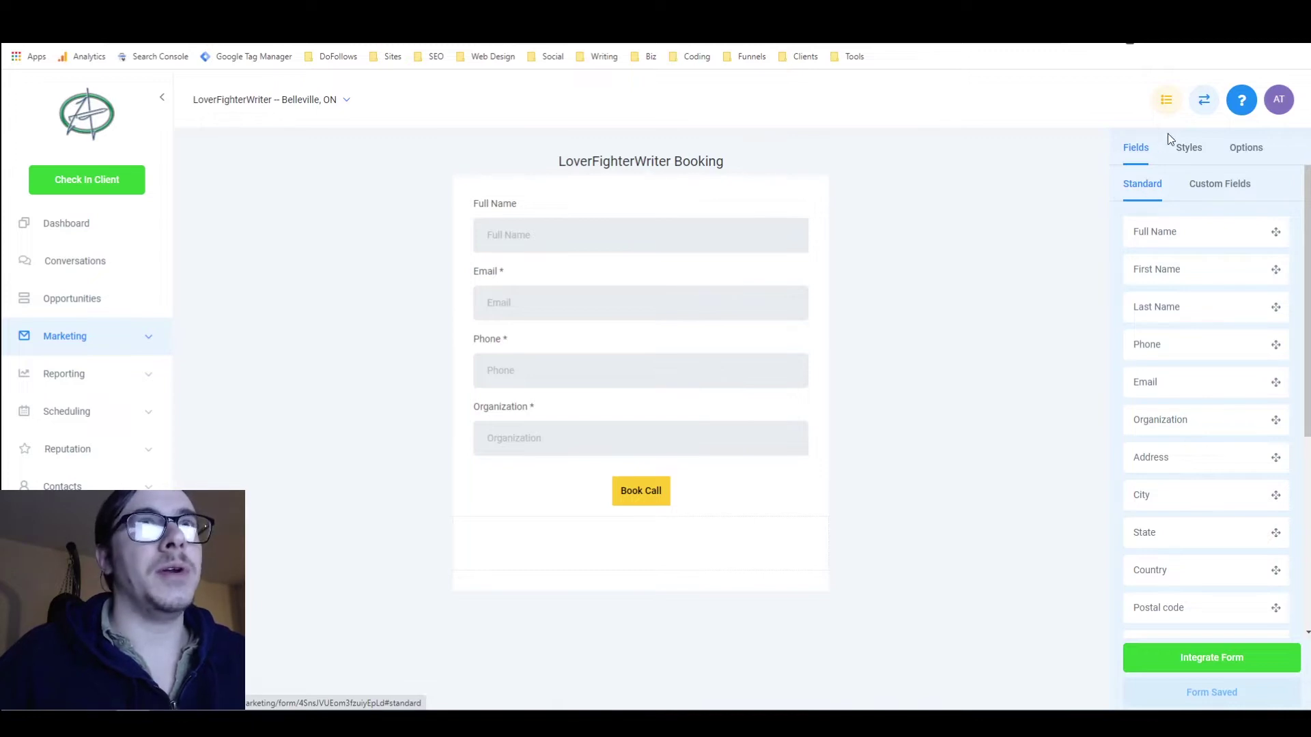
Show the Booking form's Styles and Custom CSS, then switch to the W3Schools background-image page.
click(1186, 156)
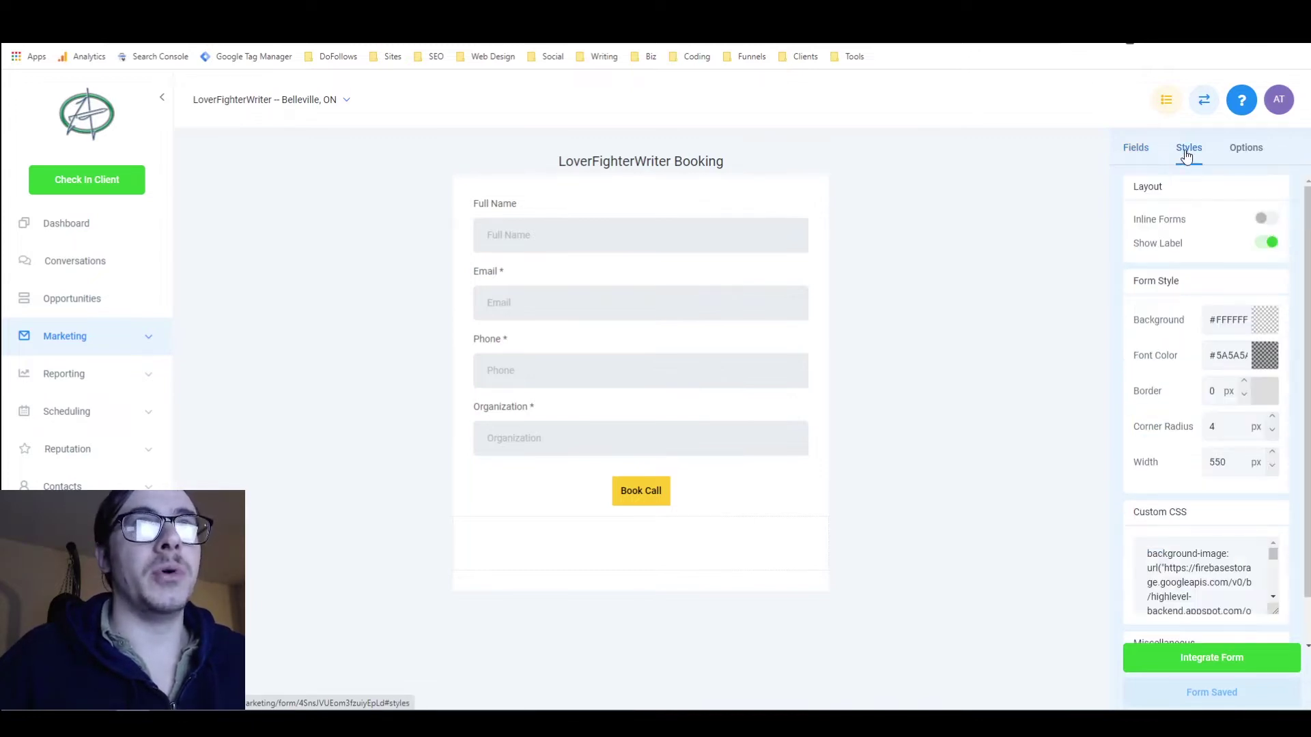
mouse_move(1274, 553)
mouse_down()
mouse_move(1273, 591)
mouse_move(1274, 554)
mouse_up()
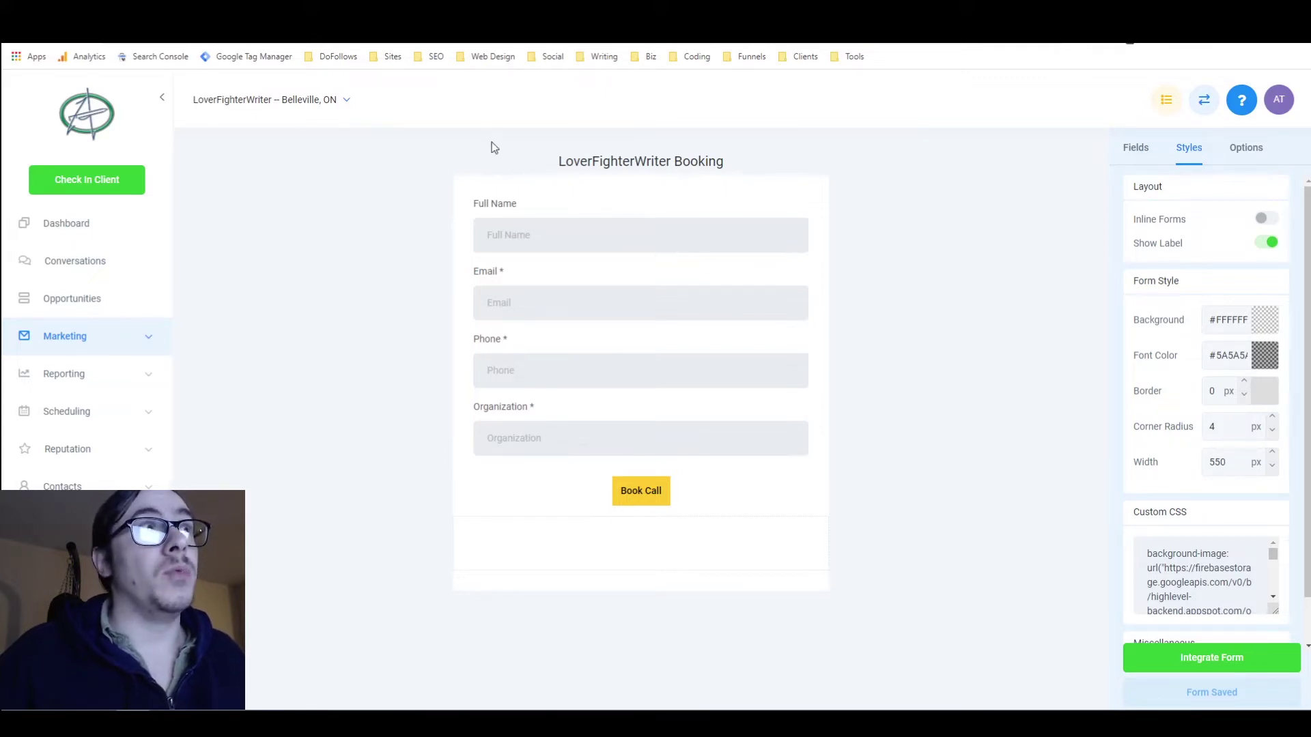
key(ctrl+Tab)
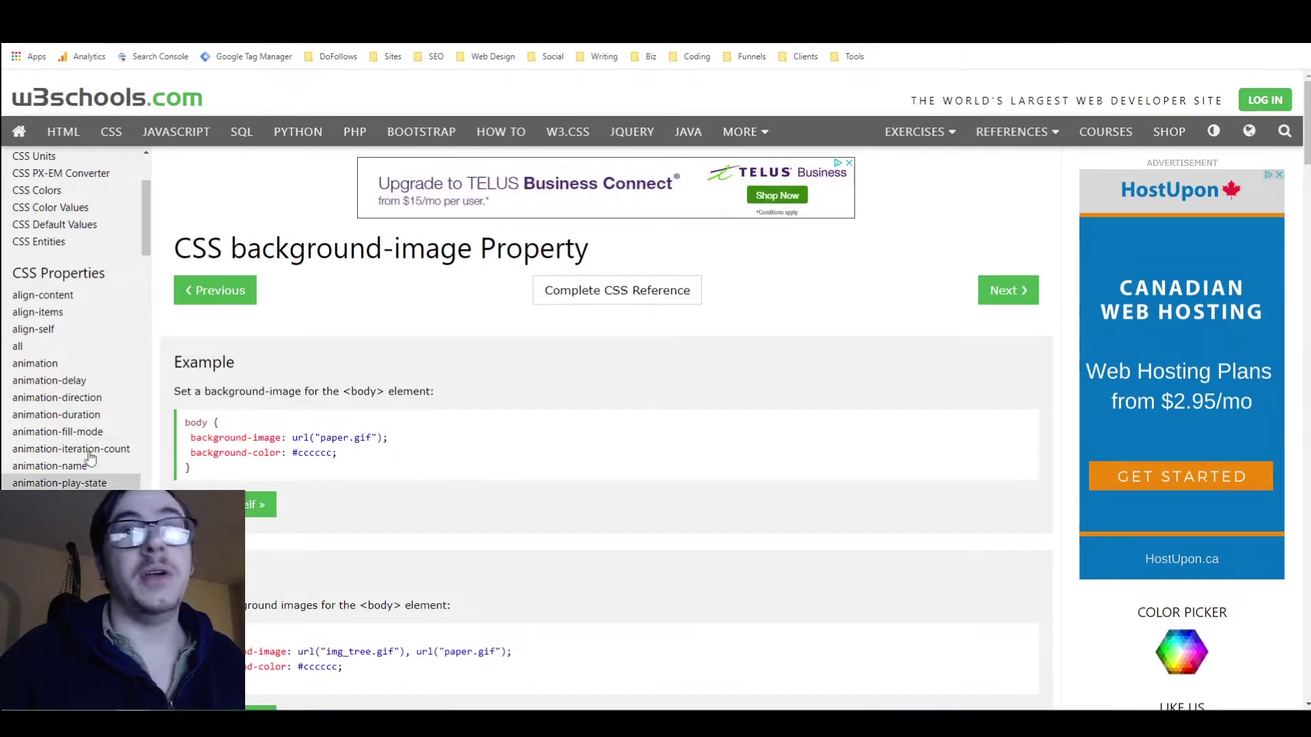
Scroll to the W3Schools example and highlight the body selector and its braces.
scroll(75, 403, down, 5)
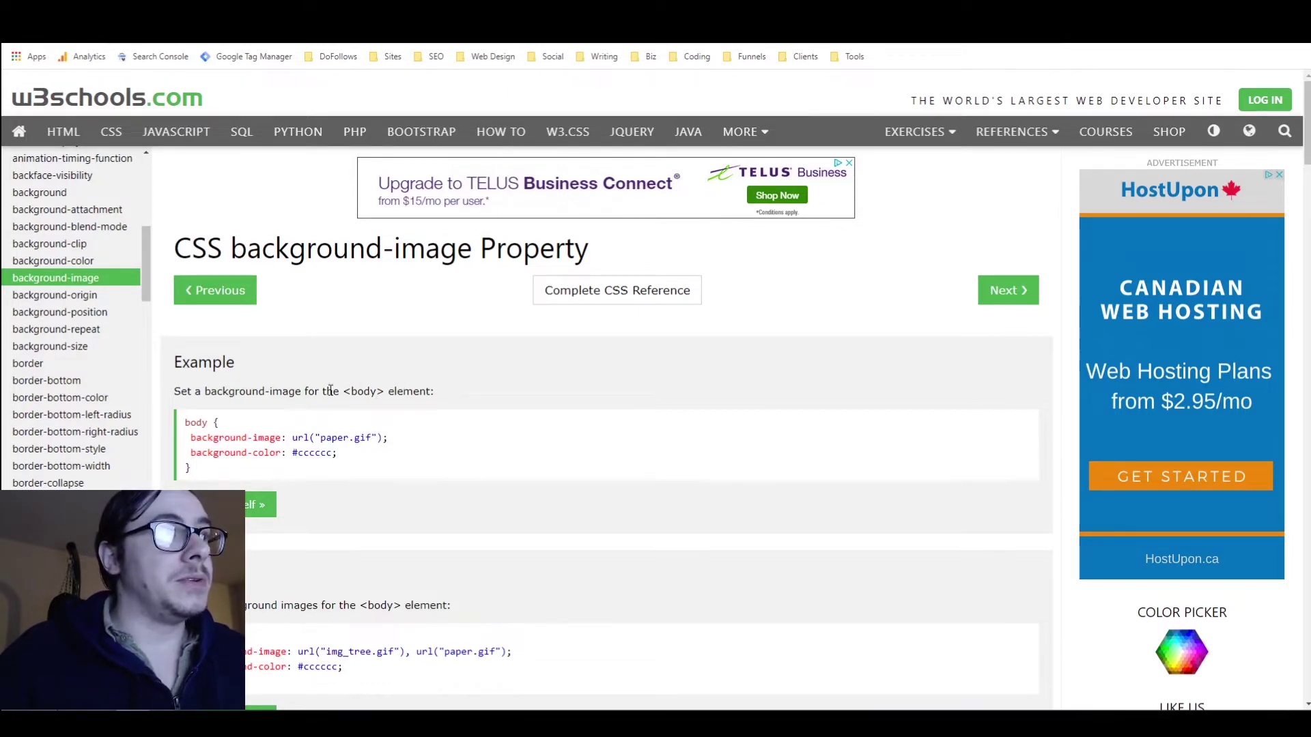
scroll(309, 329, down, 2)
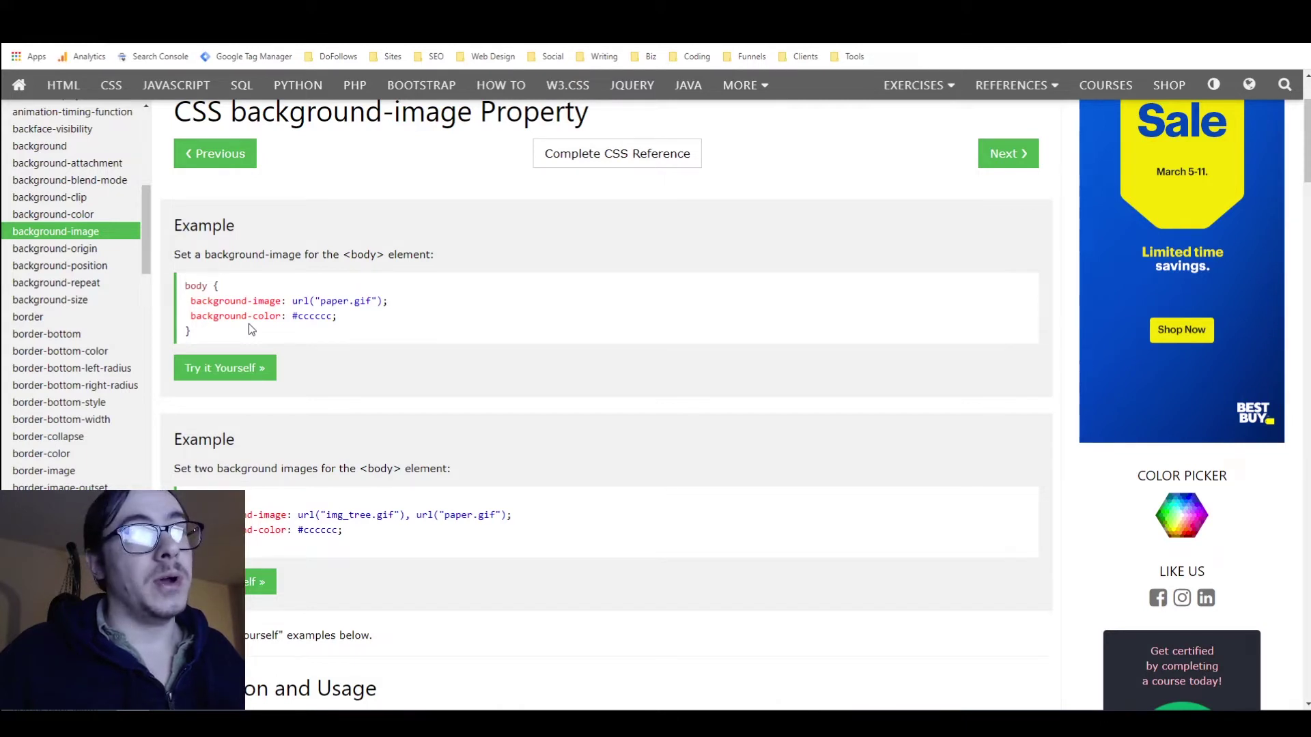
drag(189, 288, 204, 290)
click(183, 291)
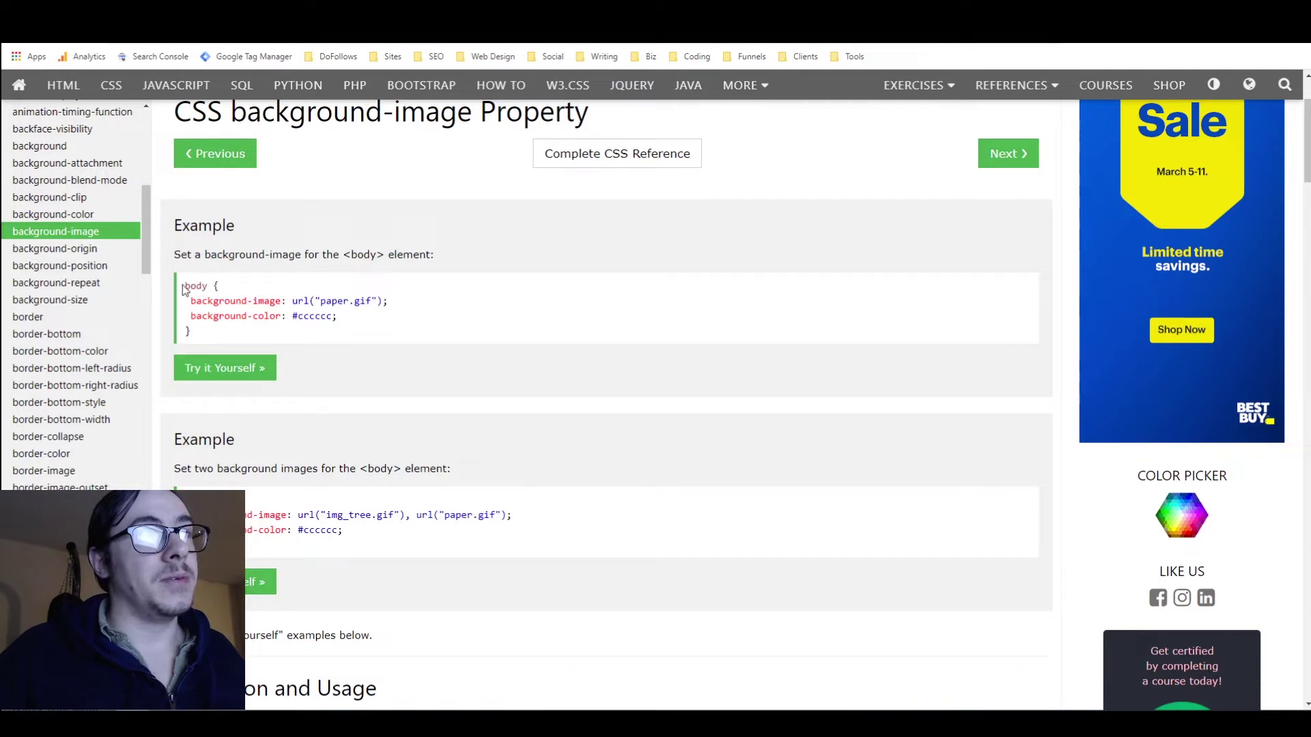
drag(188, 287, 217, 288)
drag(191, 331, 187, 331)
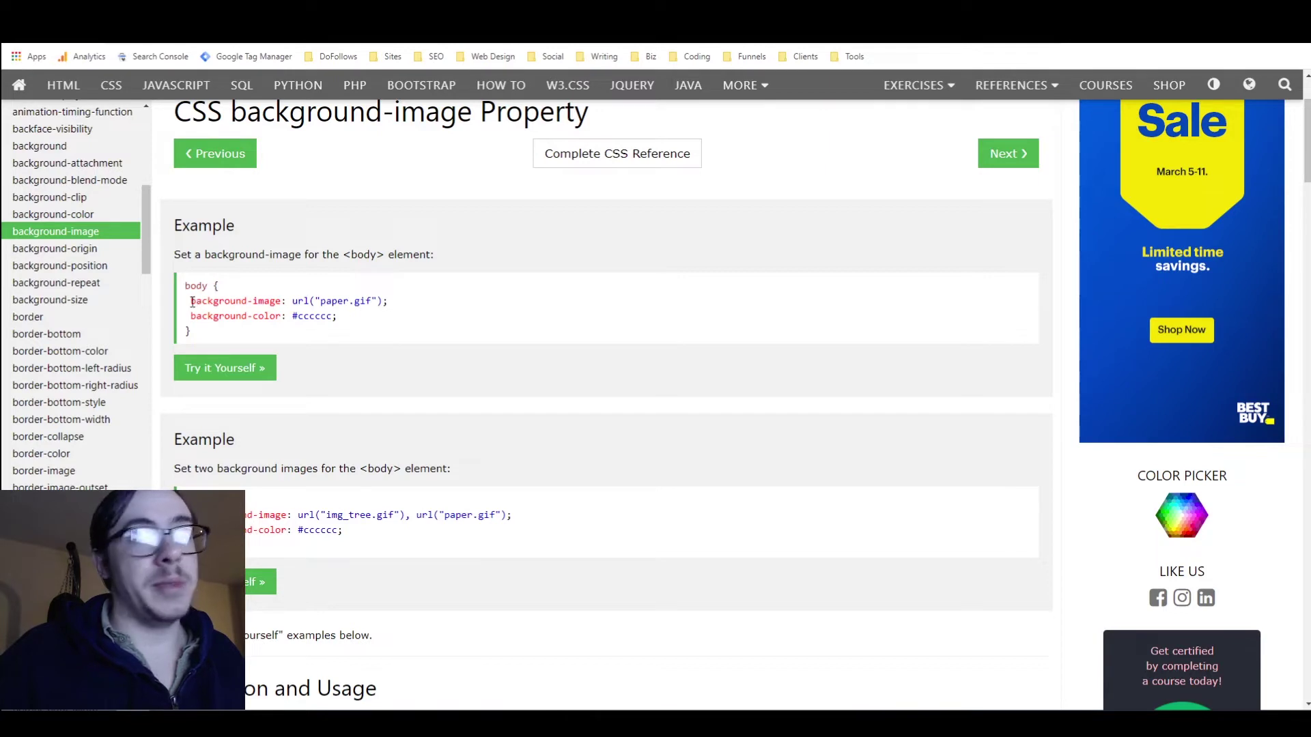
Highlight the background-image: url("paper.gif") declaration part by part, then return to GoHighLevel.
drag(192, 303, 284, 303)
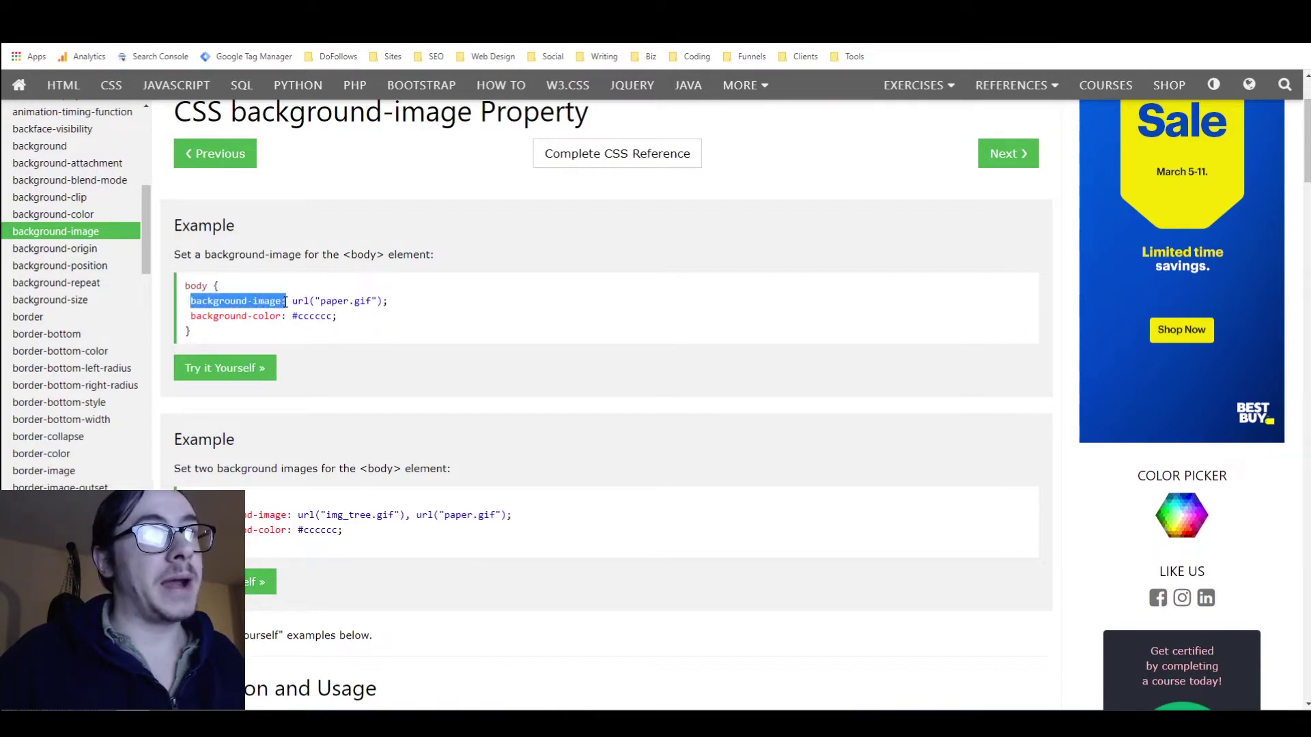
click(287, 302)
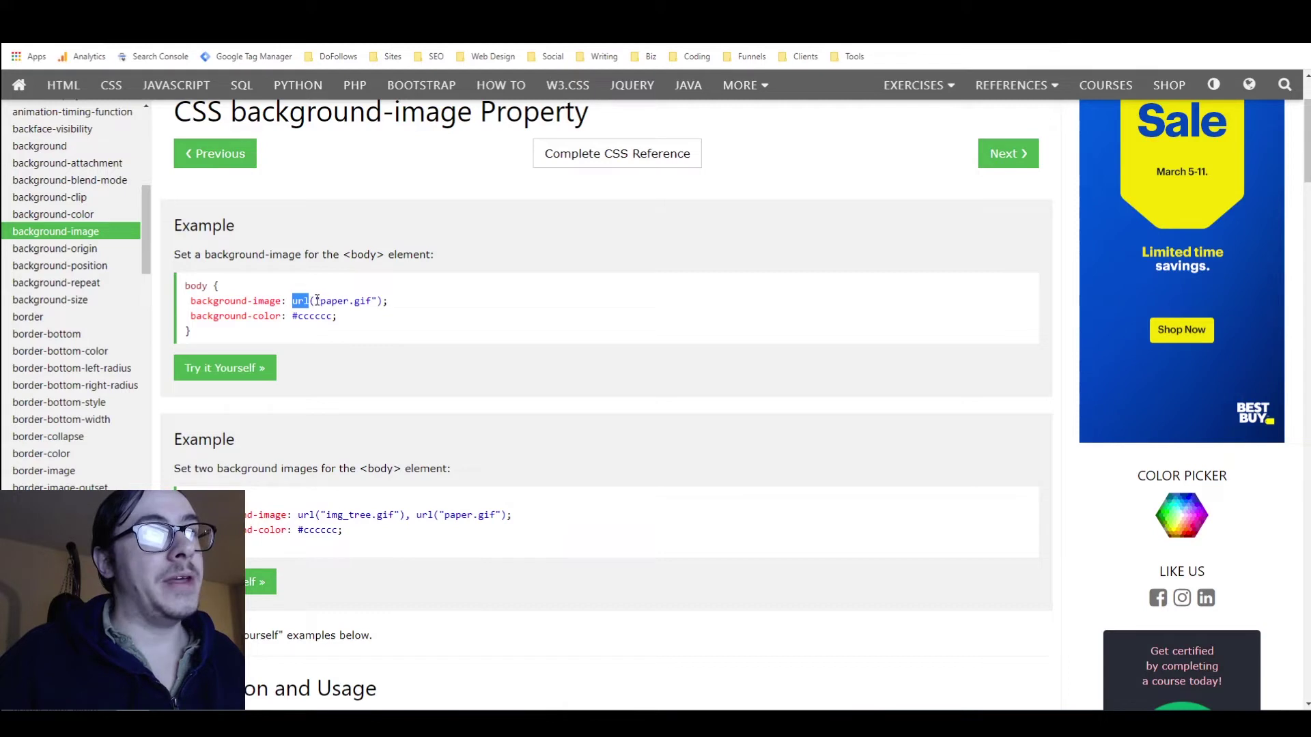
drag(320, 301, 373, 300)
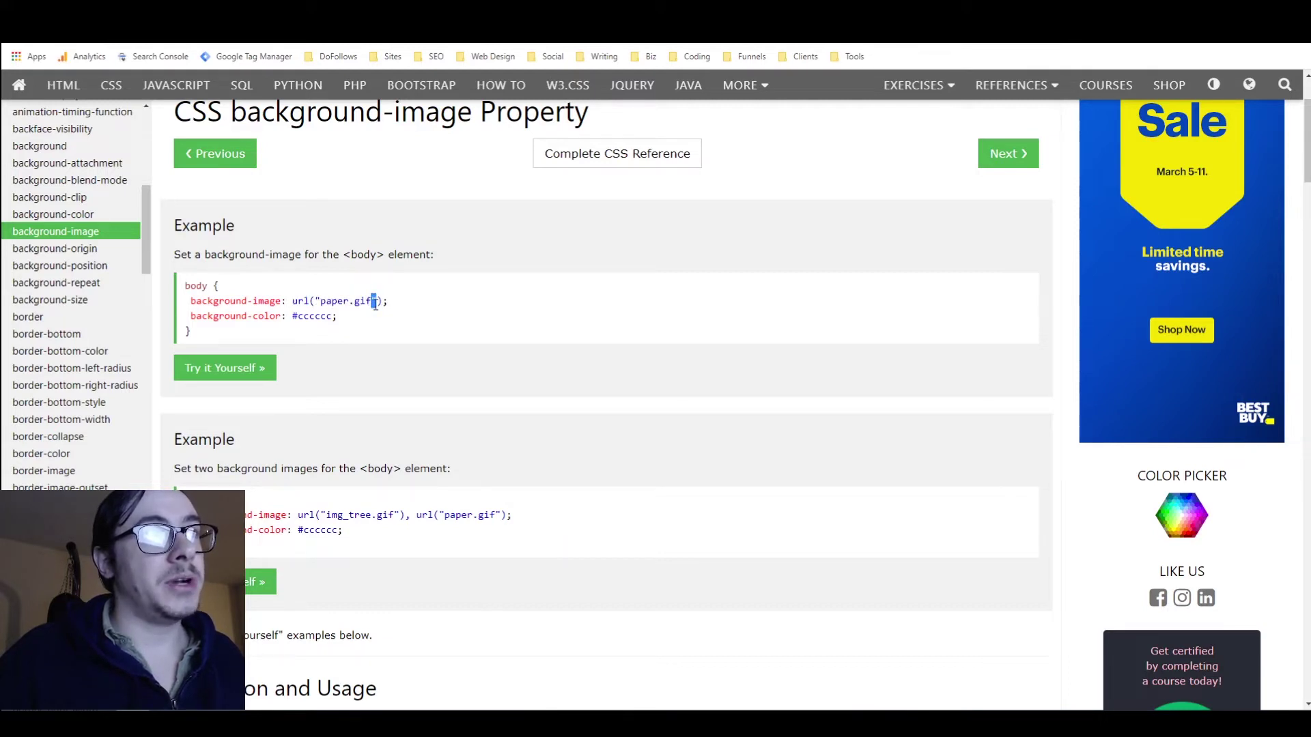
drag(402, 301, 384, 303)
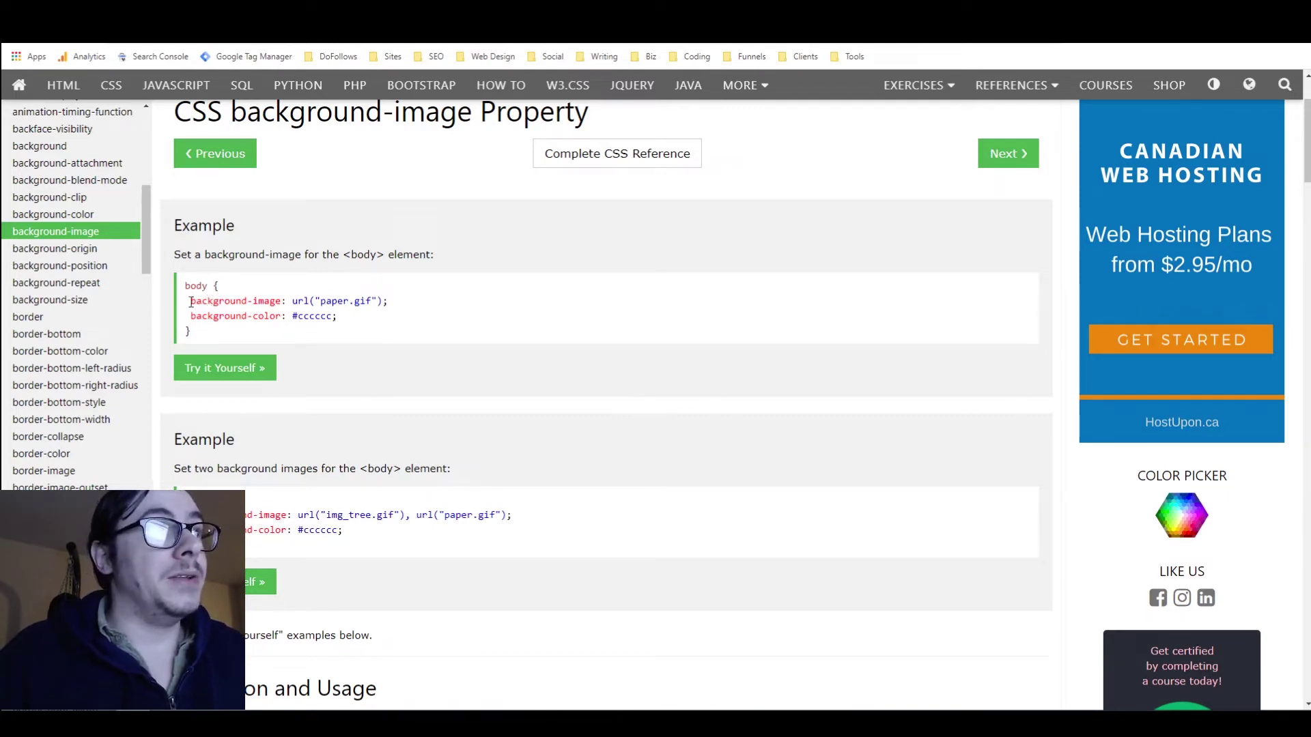
drag(190, 302, 386, 301)
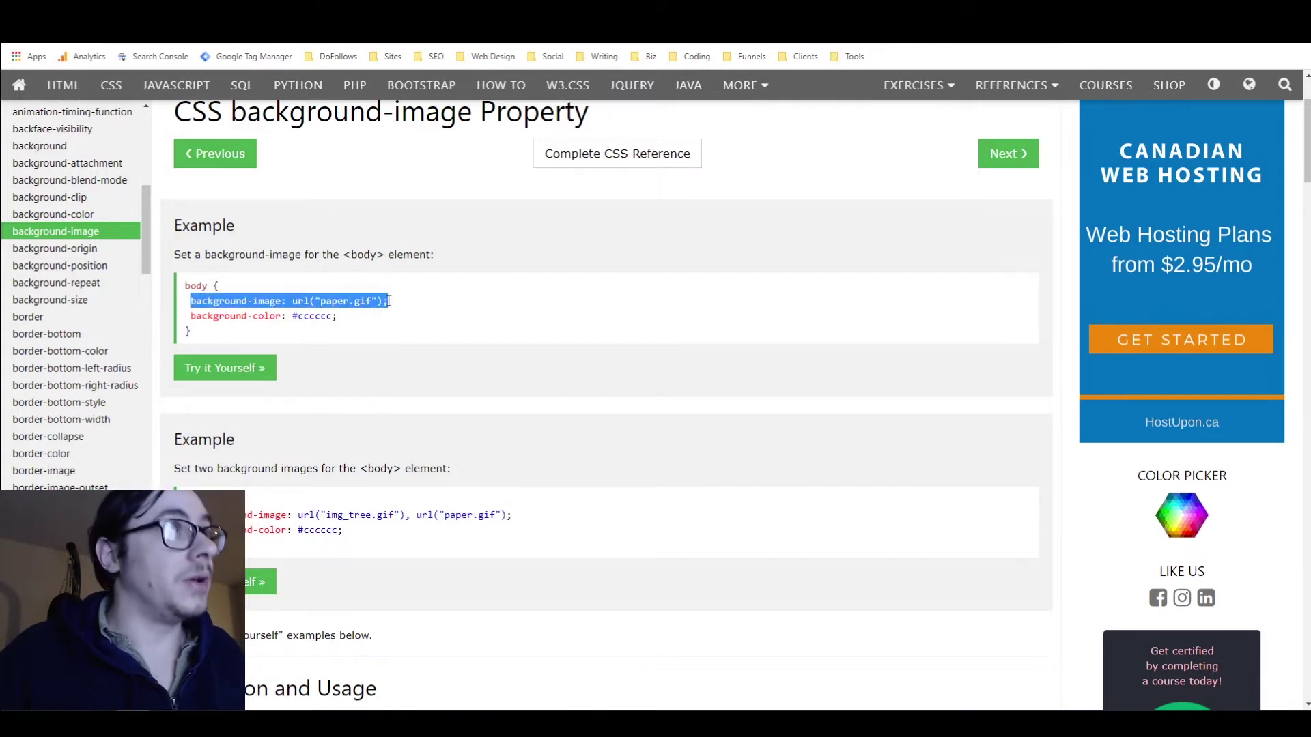
click(246, 20)
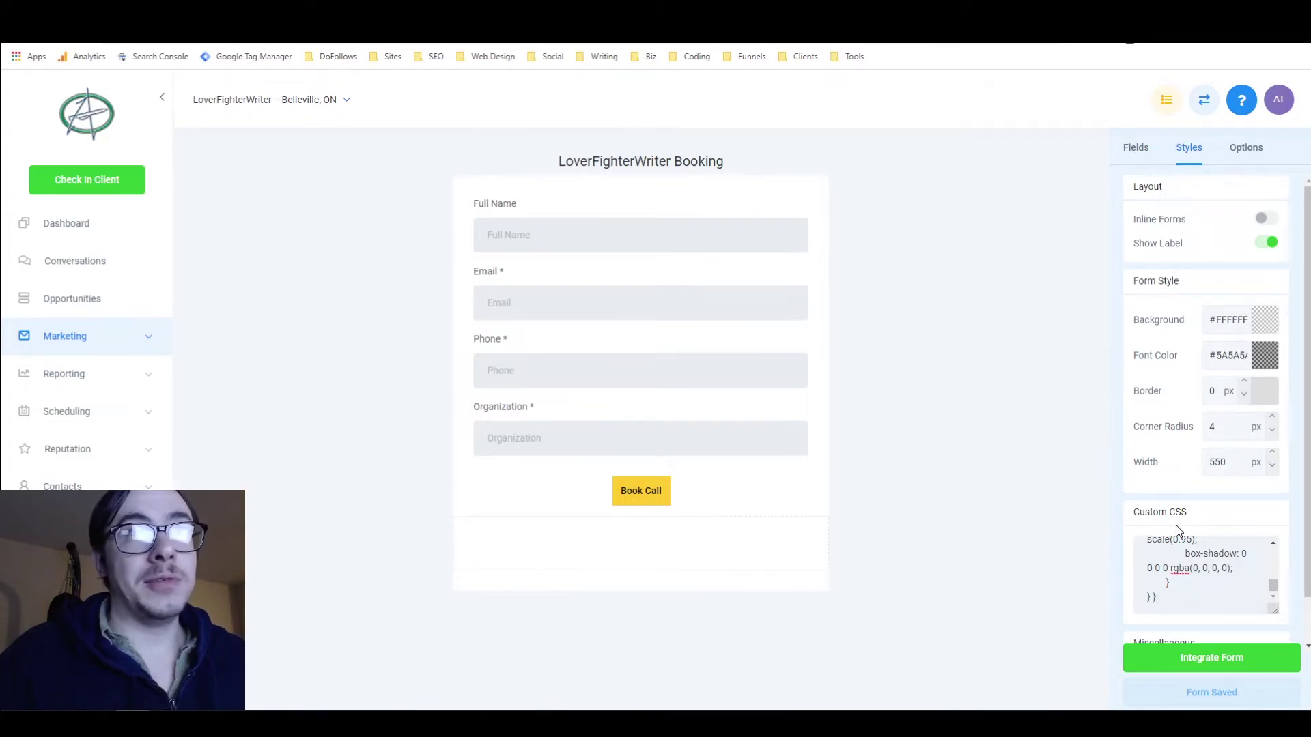
Open the Free Marketing Audit Funnel and edit its LoverFighterWriter home page.
drag(1274, 589, 1274, 551)
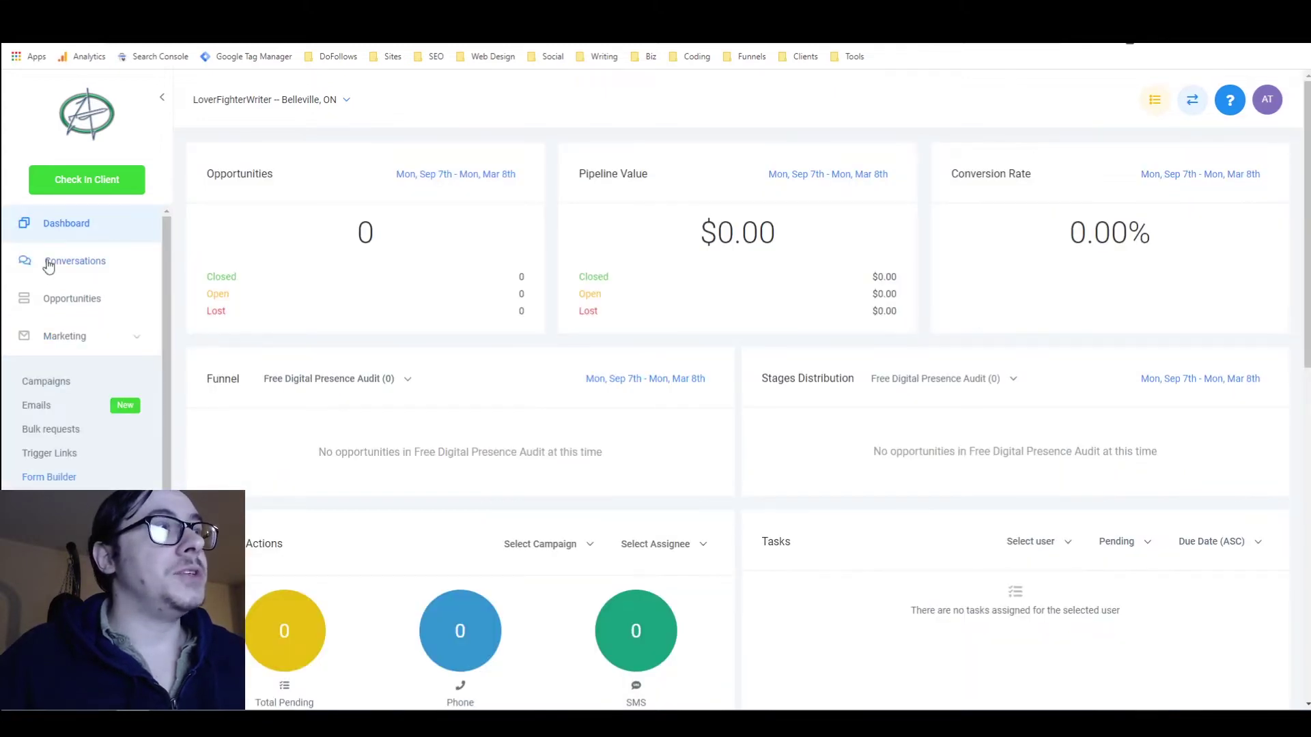
click(81, 338)
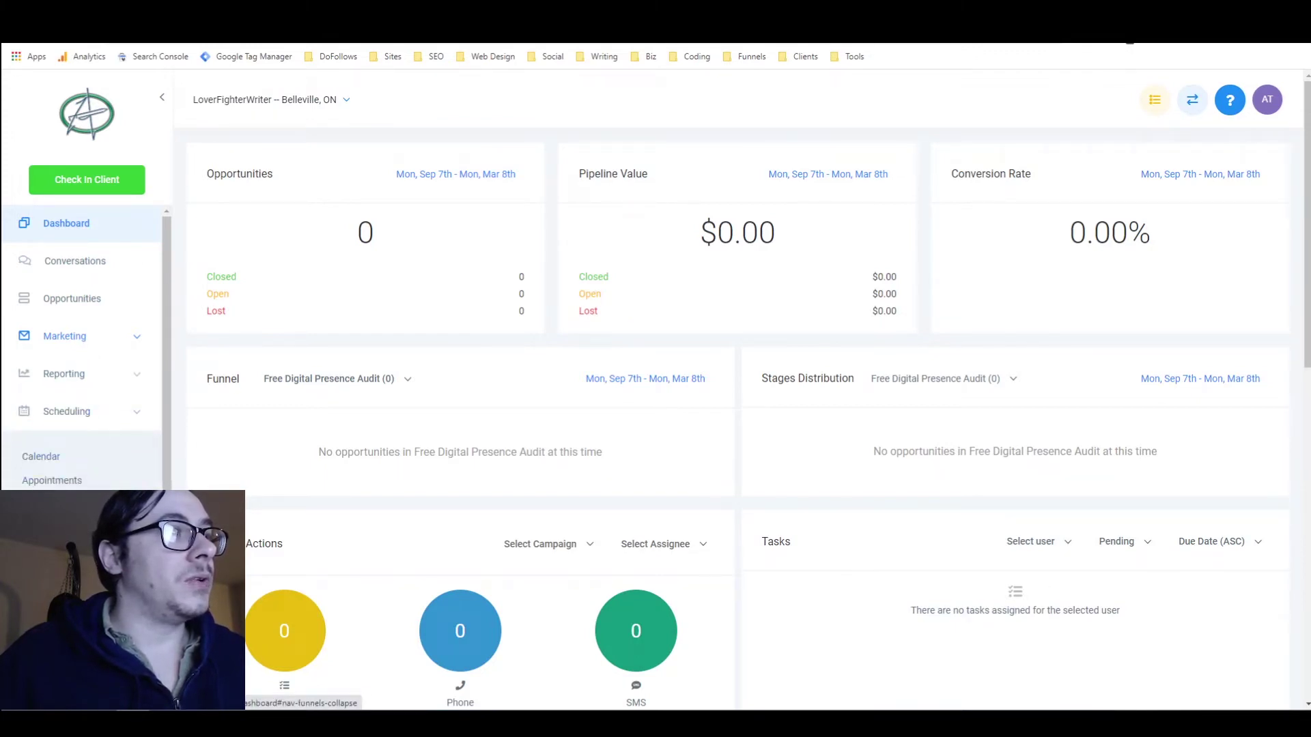
scroll(81, 444, down, 3)
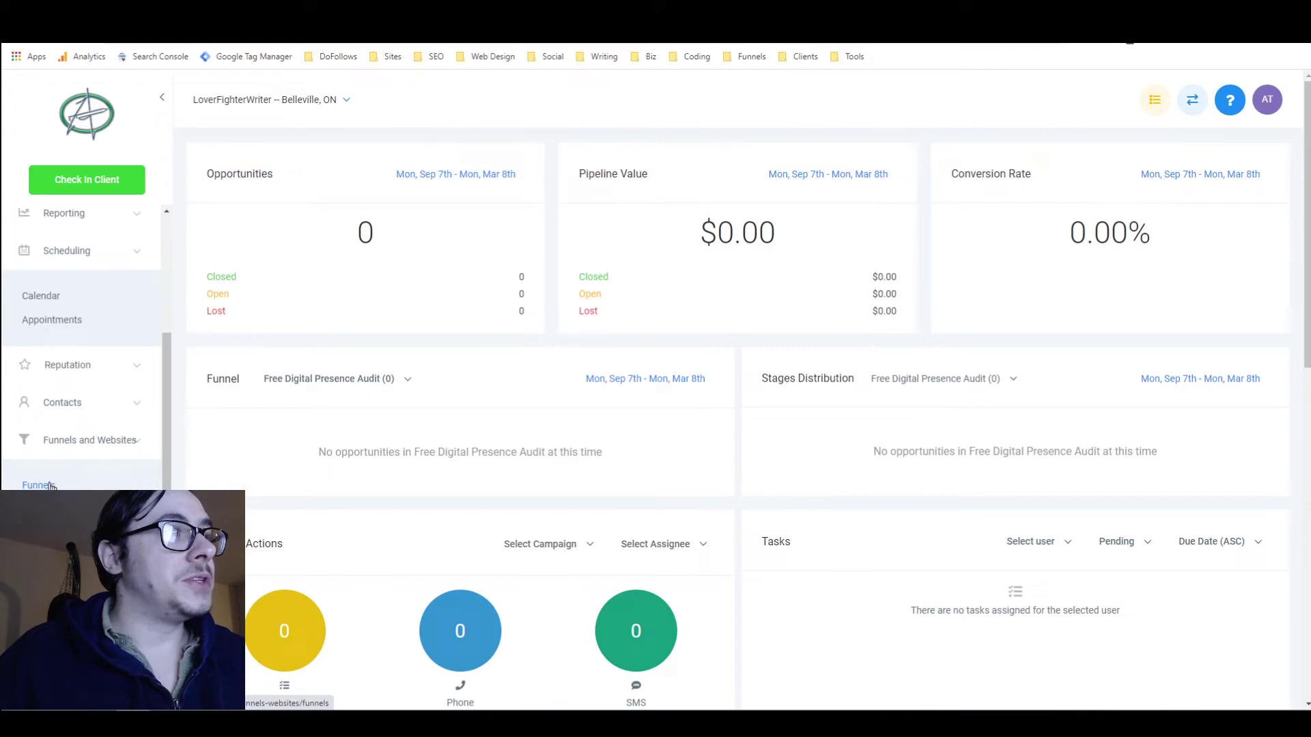
click(40, 486)
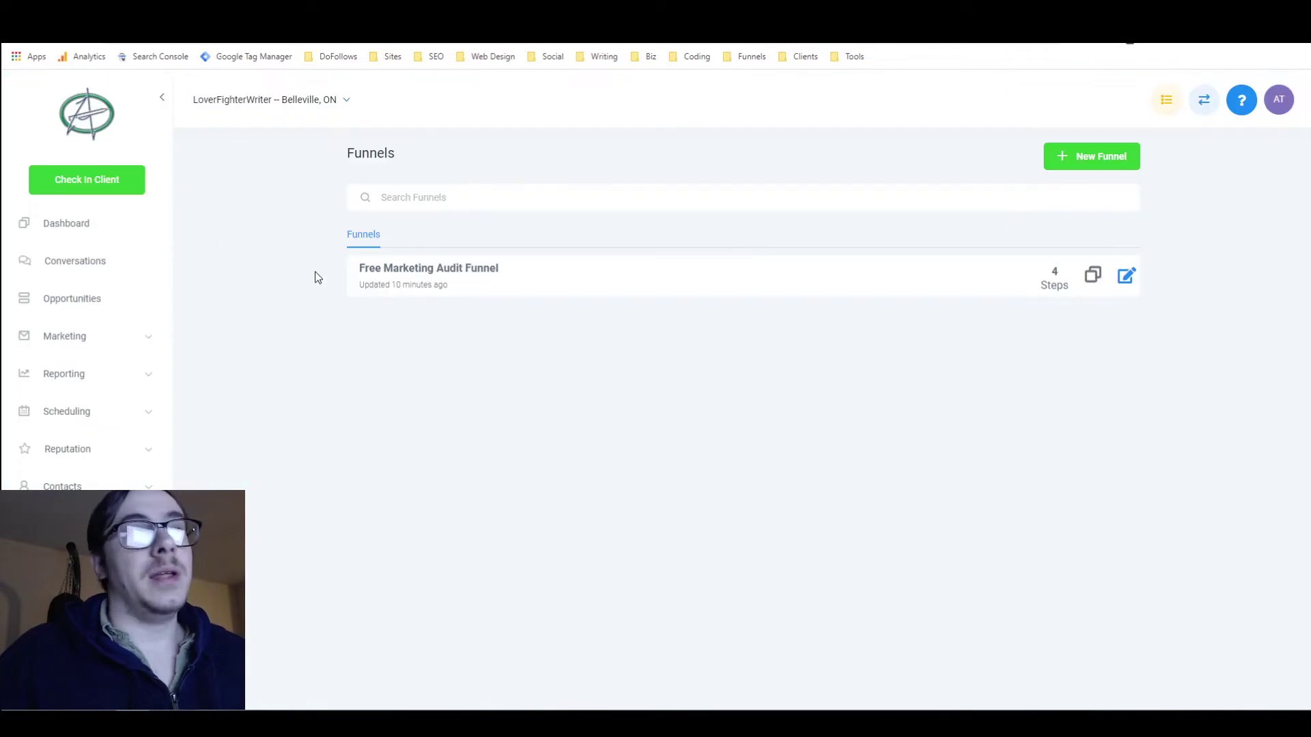
click(406, 269)
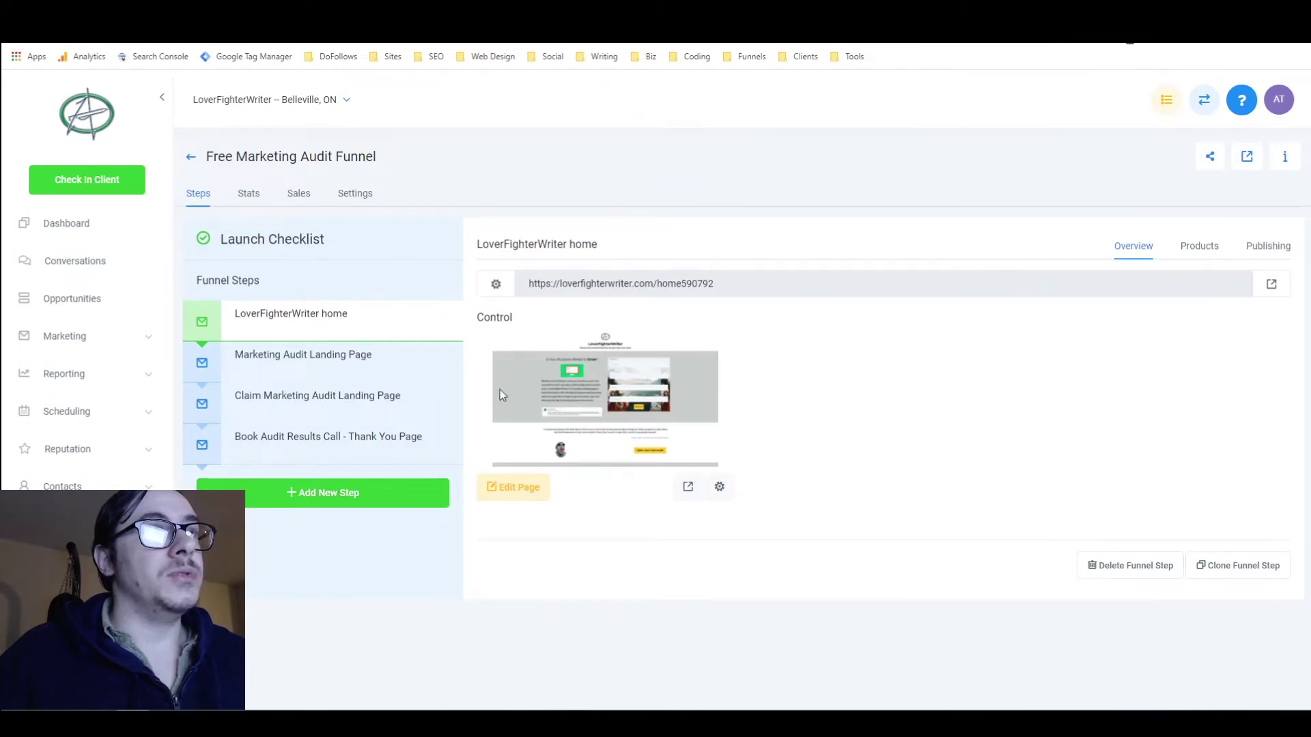
click(523, 487)
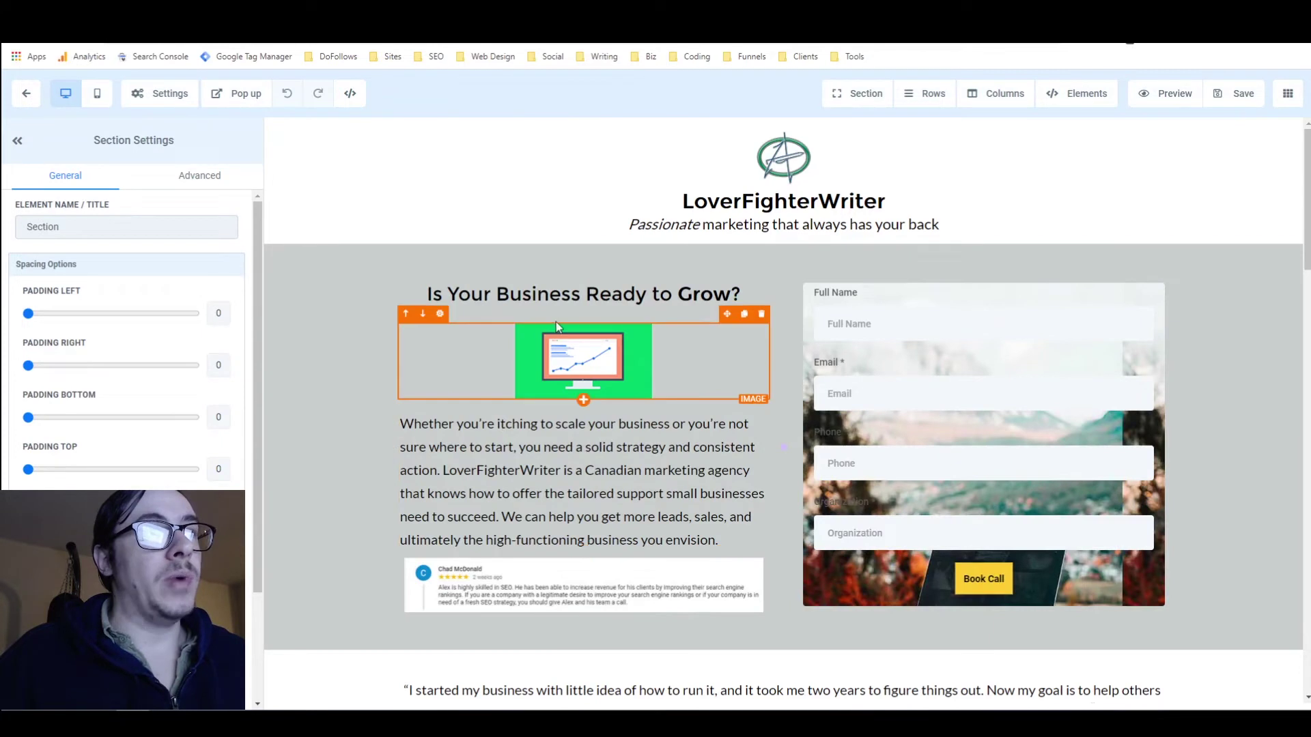
Copy the mountain photo's link from the hero image's Media Library, then leave the page builder.
click(595, 354)
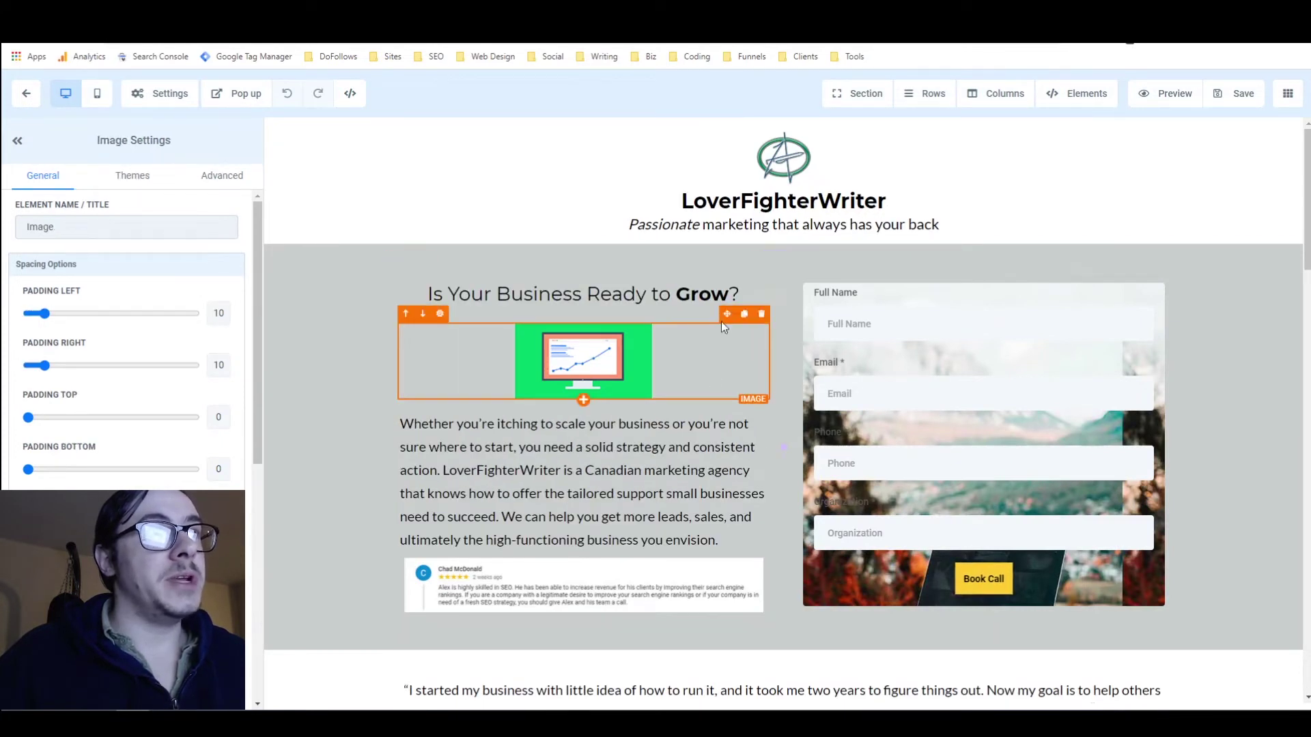
scroll(220, 445, down, 6)
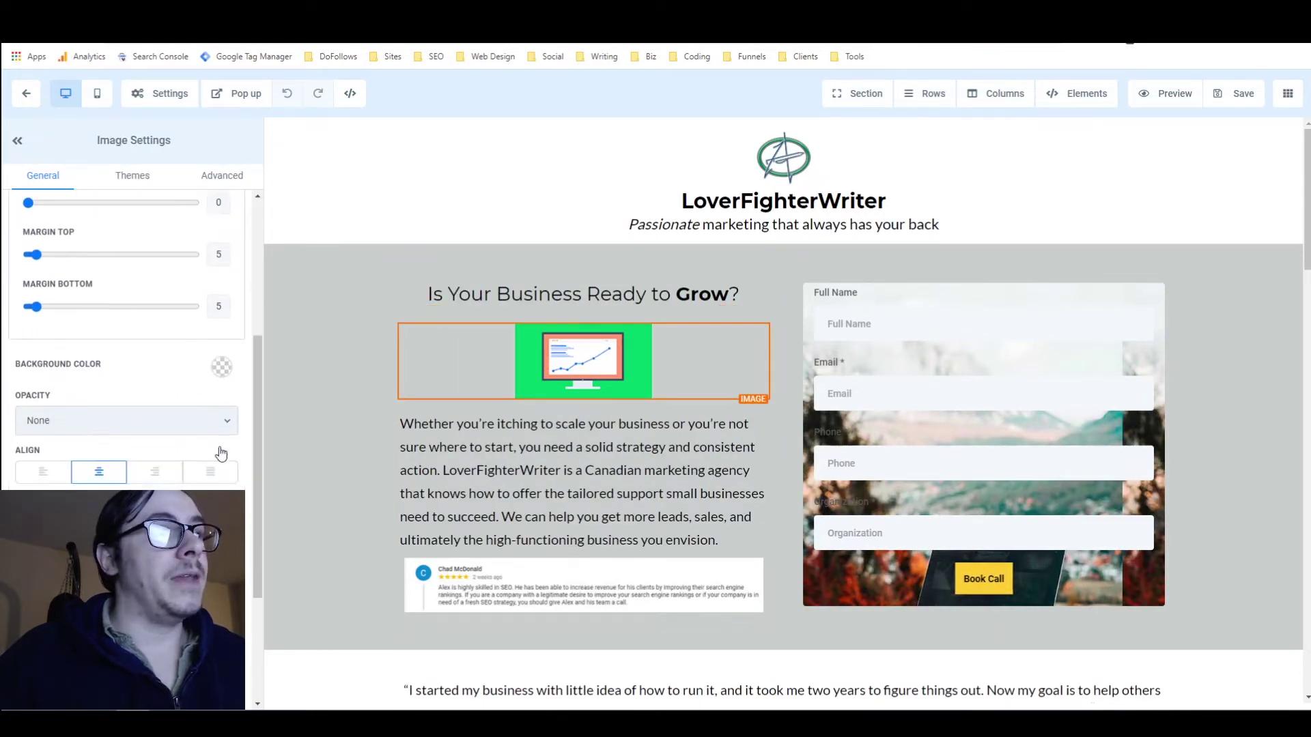
click(224, 485)
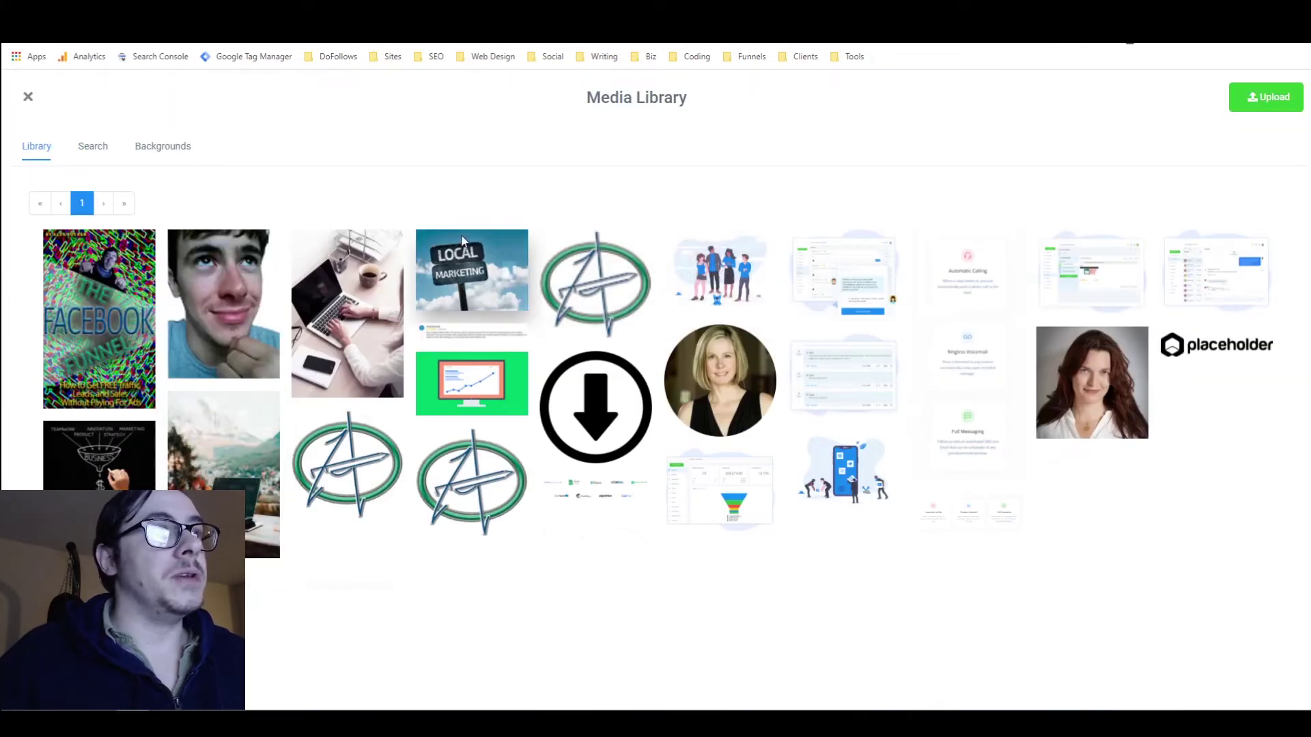
mouse_move(613, 247)
mouse_move(350, 445)
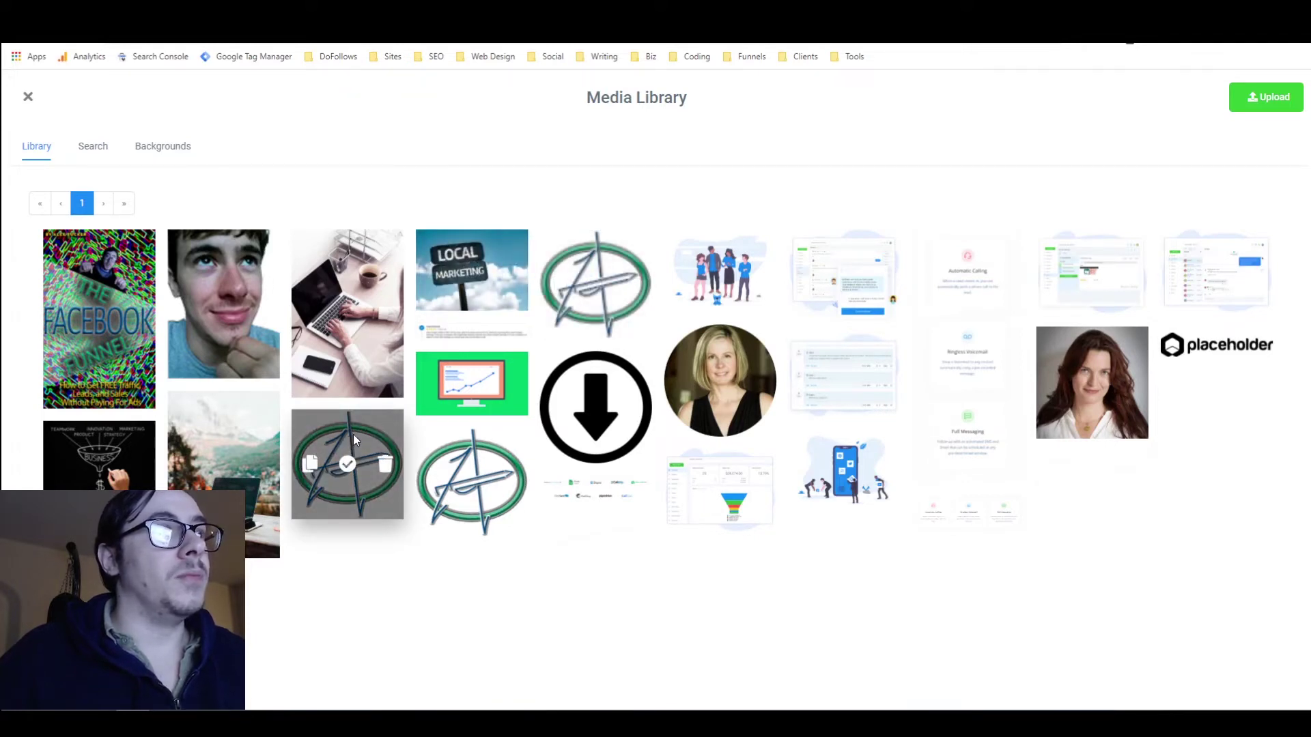
mouse_move(219, 445)
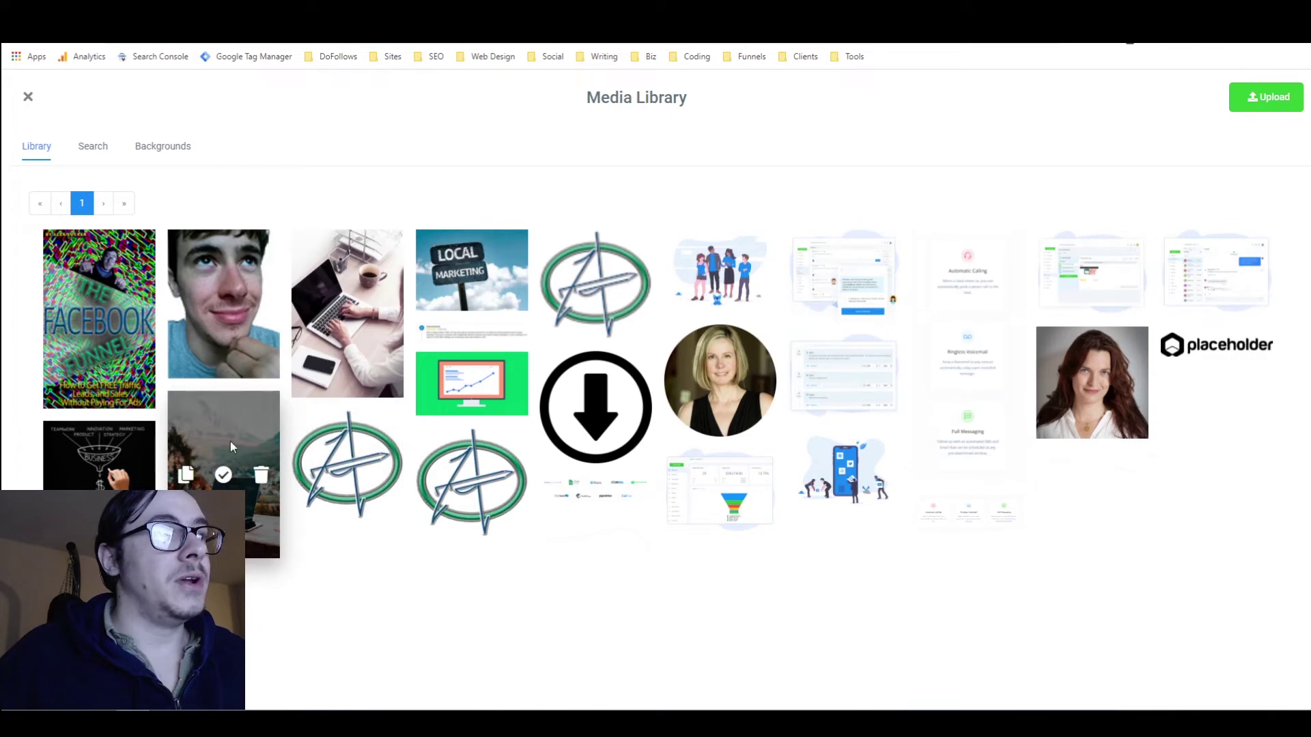
click(185, 476)
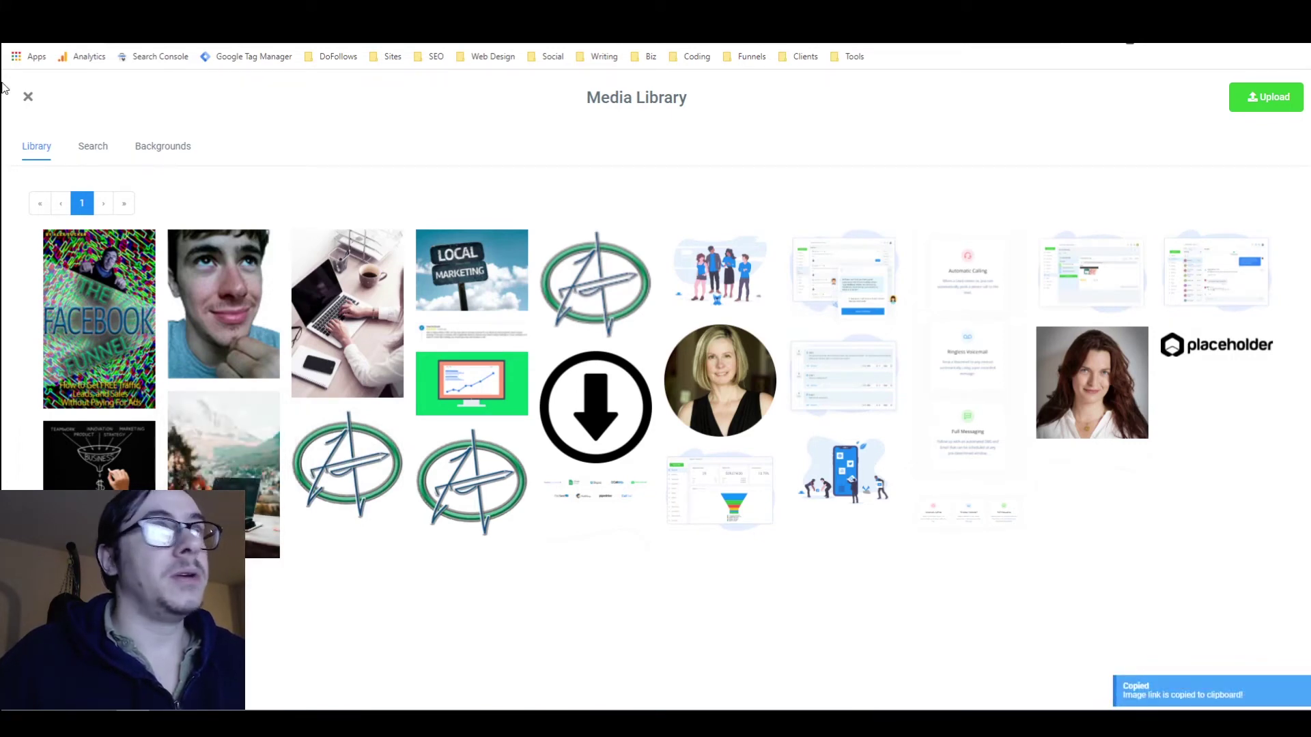
click(28, 98)
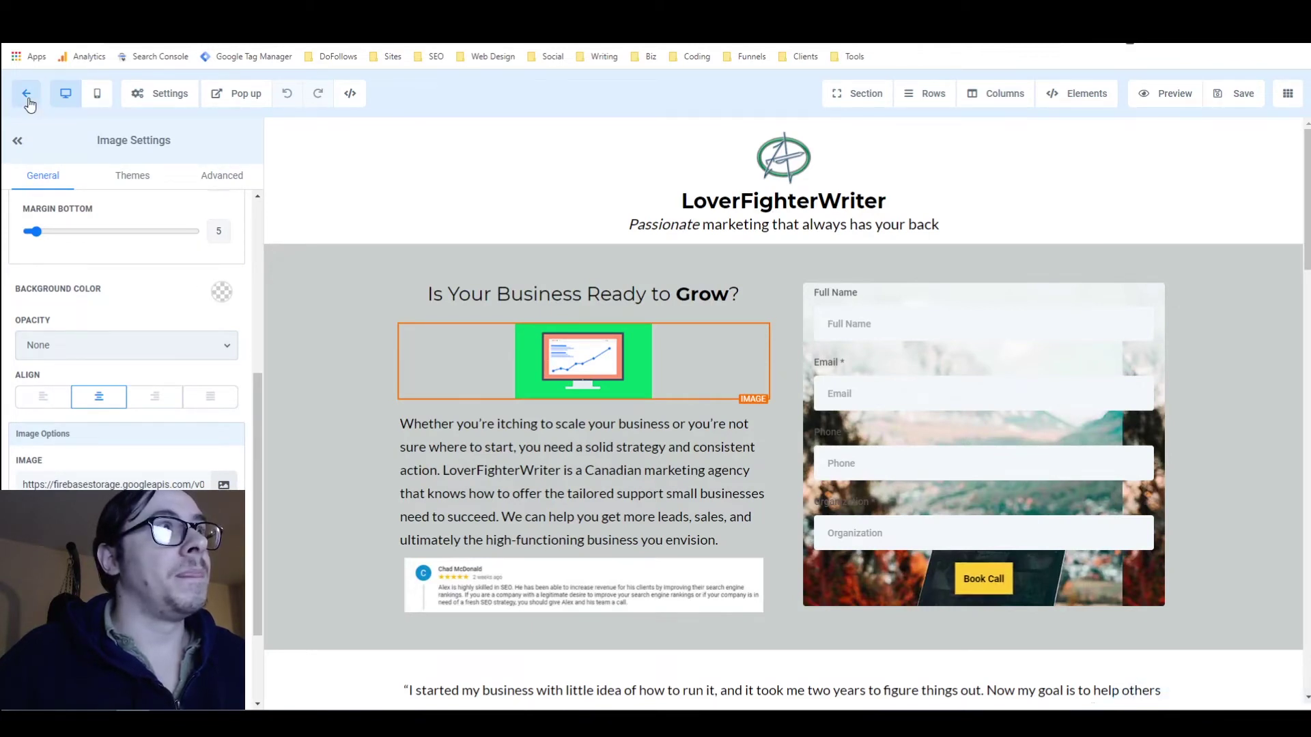
click(27, 95)
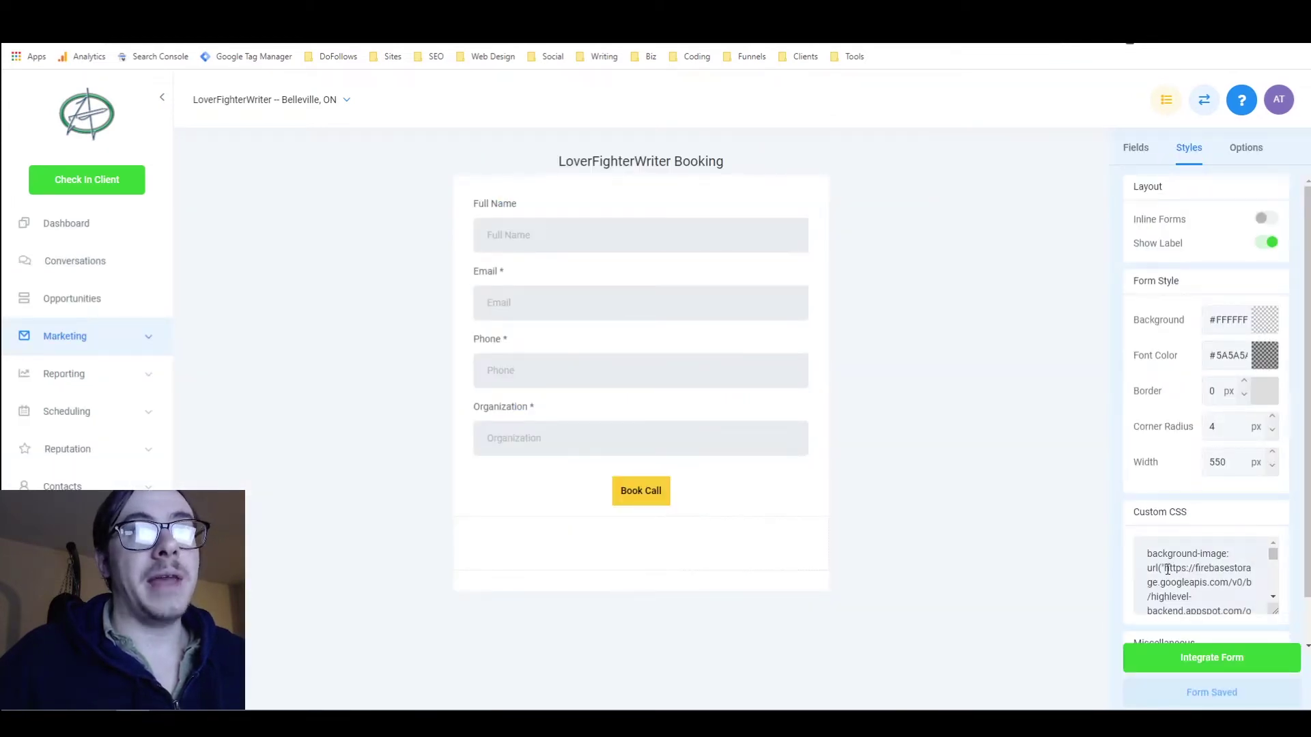
Point out the firebasestorage background-image URL in the form's Custom CSS, then switch to the live page.
drag(1168, 568, 1238, 579)
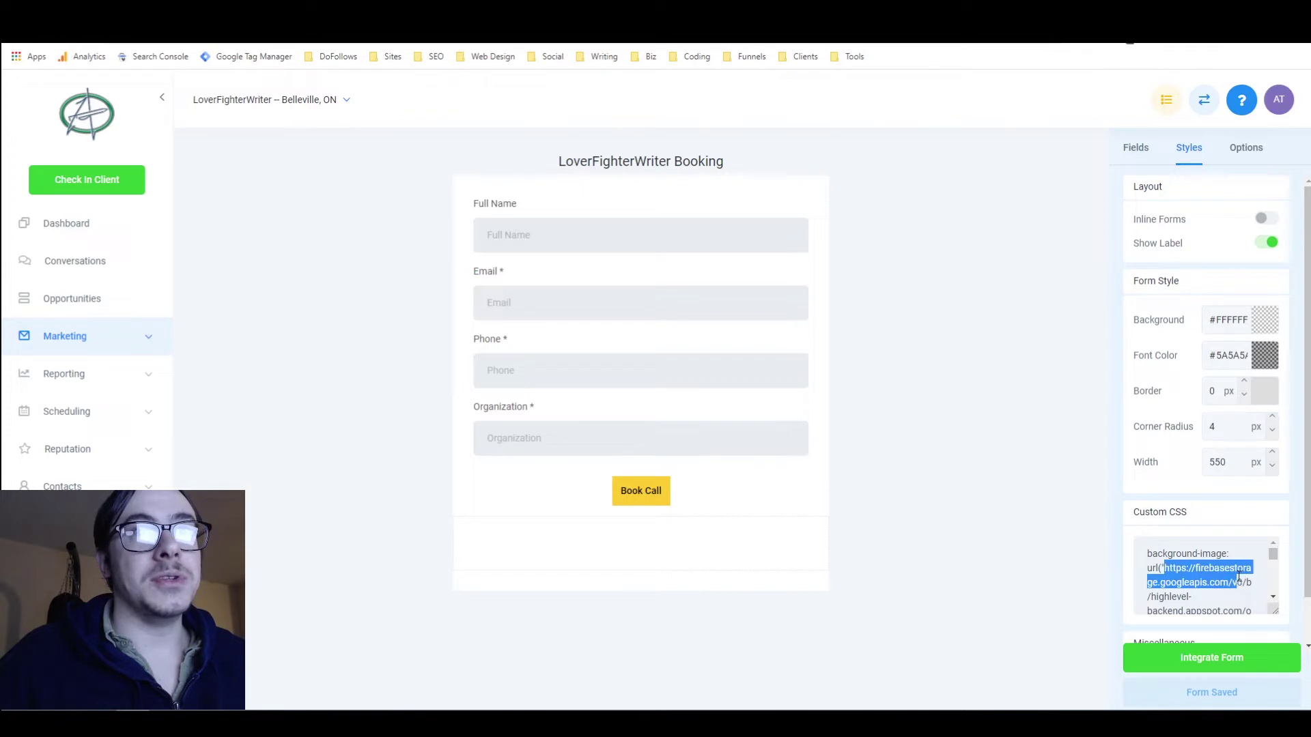
click(1184, 572)
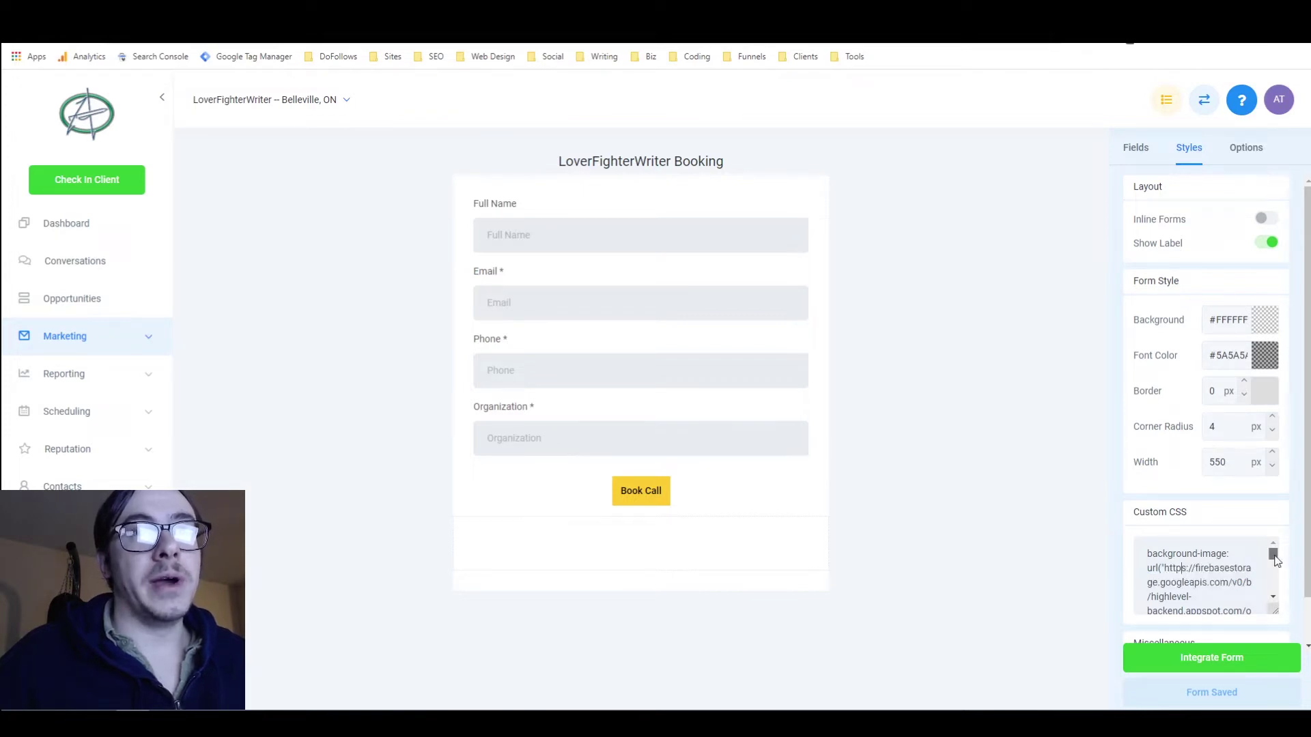
scroll(1277, 567, down, 2)
scroll(1272, 562, down, 1)
scroll(1215, 581, up, 3)
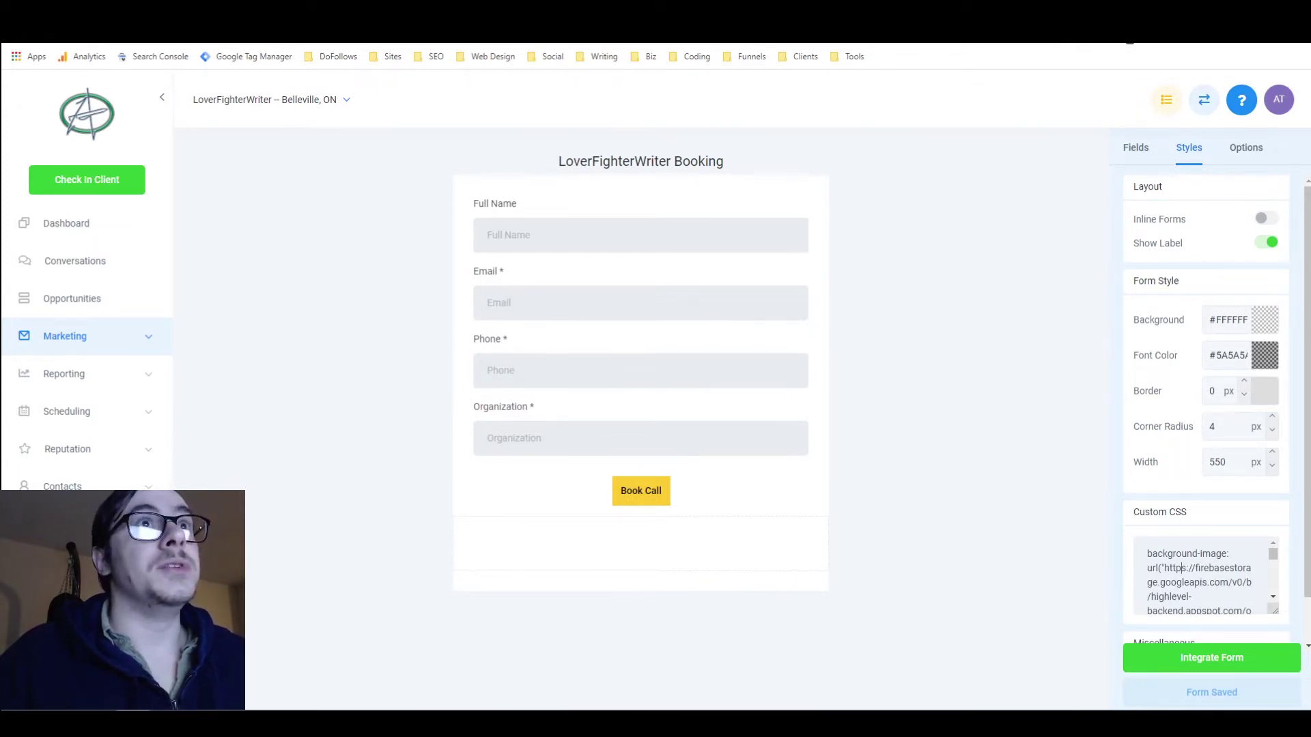
key(ctrl+Tab)
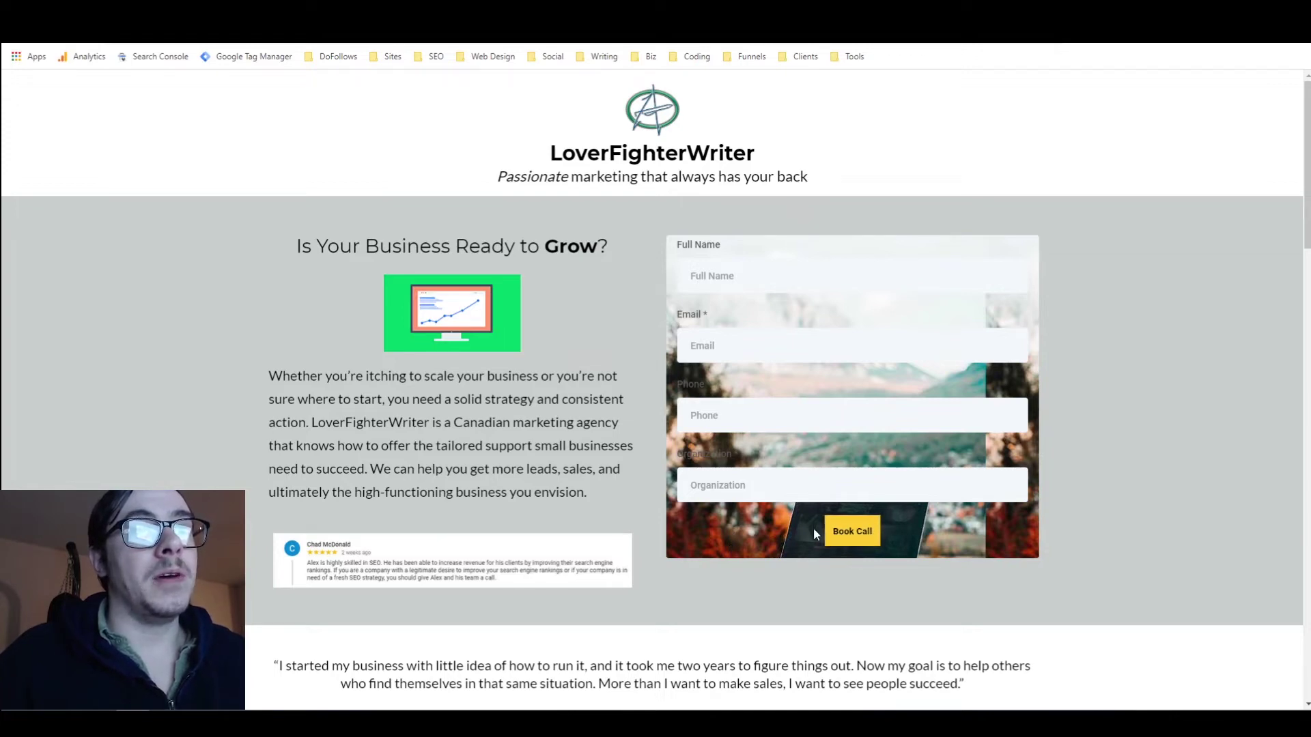
Scroll the live page to the download-guide form, then switch to the CSS Pulse Effect article.
scroll(864, 525, down, 8)
scroll(864, 526, down, 15)
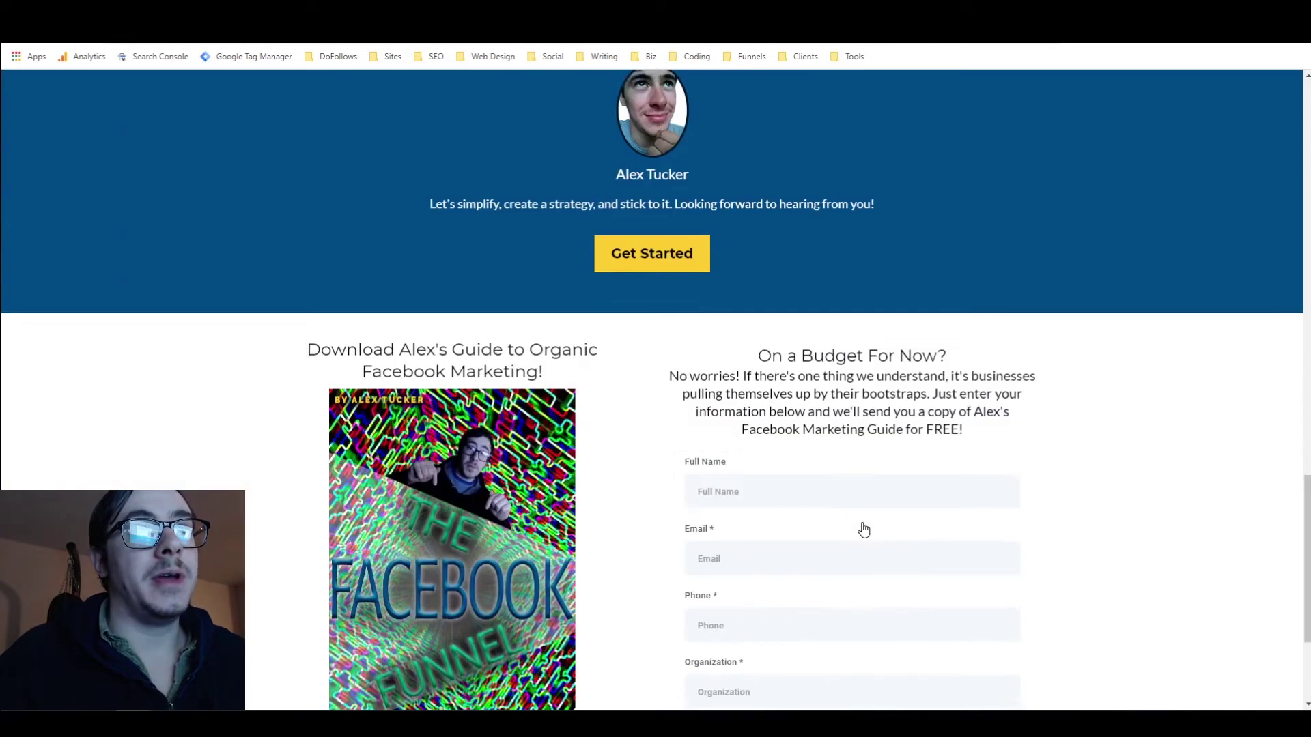
scroll(675, 305, up, 1)
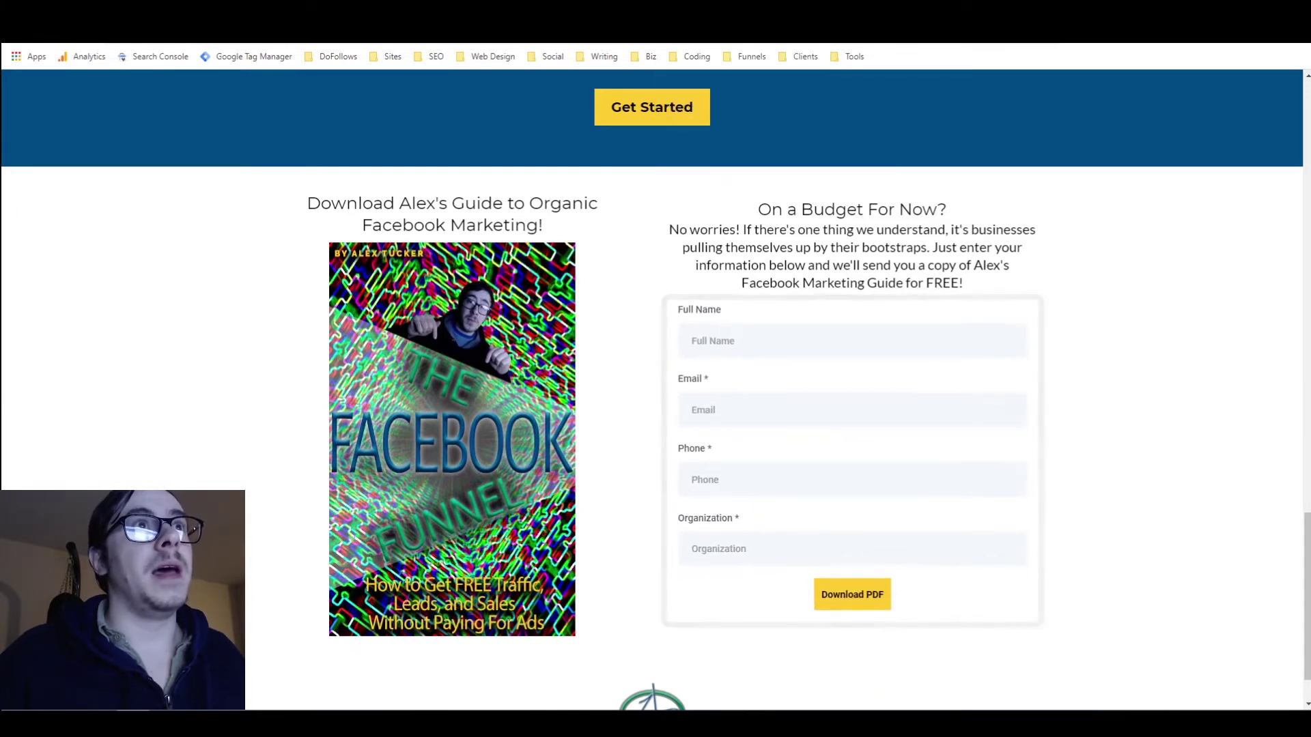
key(ctrl+Tab)
scroll(648, 219, up, 15)
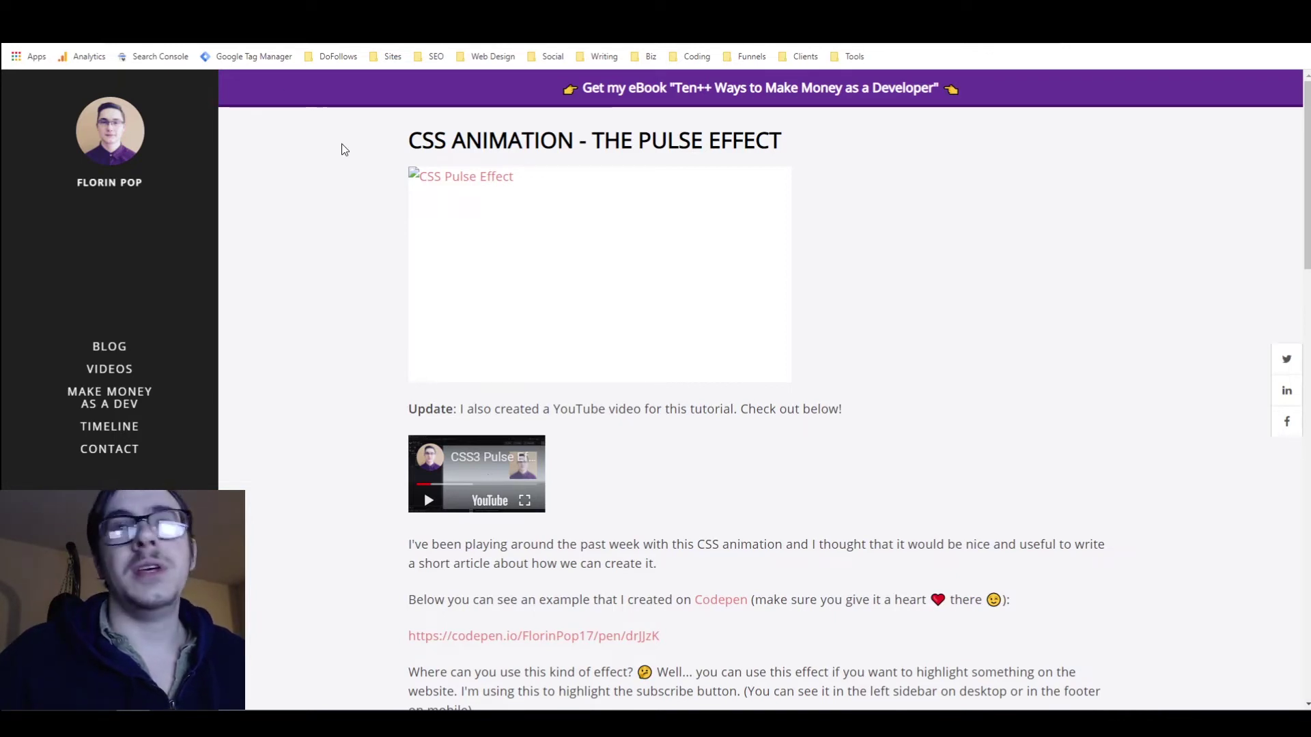
drag(408, 140, 620, 140)
click(665, 140)
scroll(321, 263, down, 5)
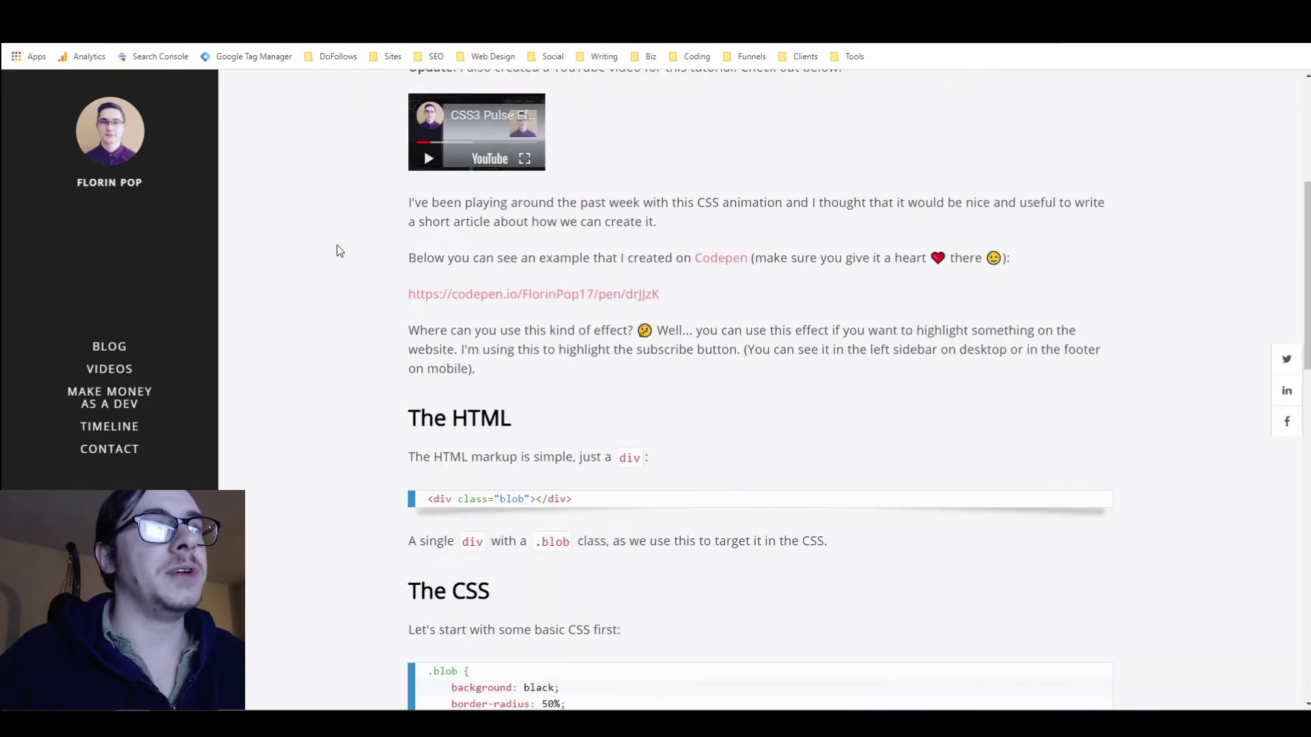
scroll(347, 240, down, 3)
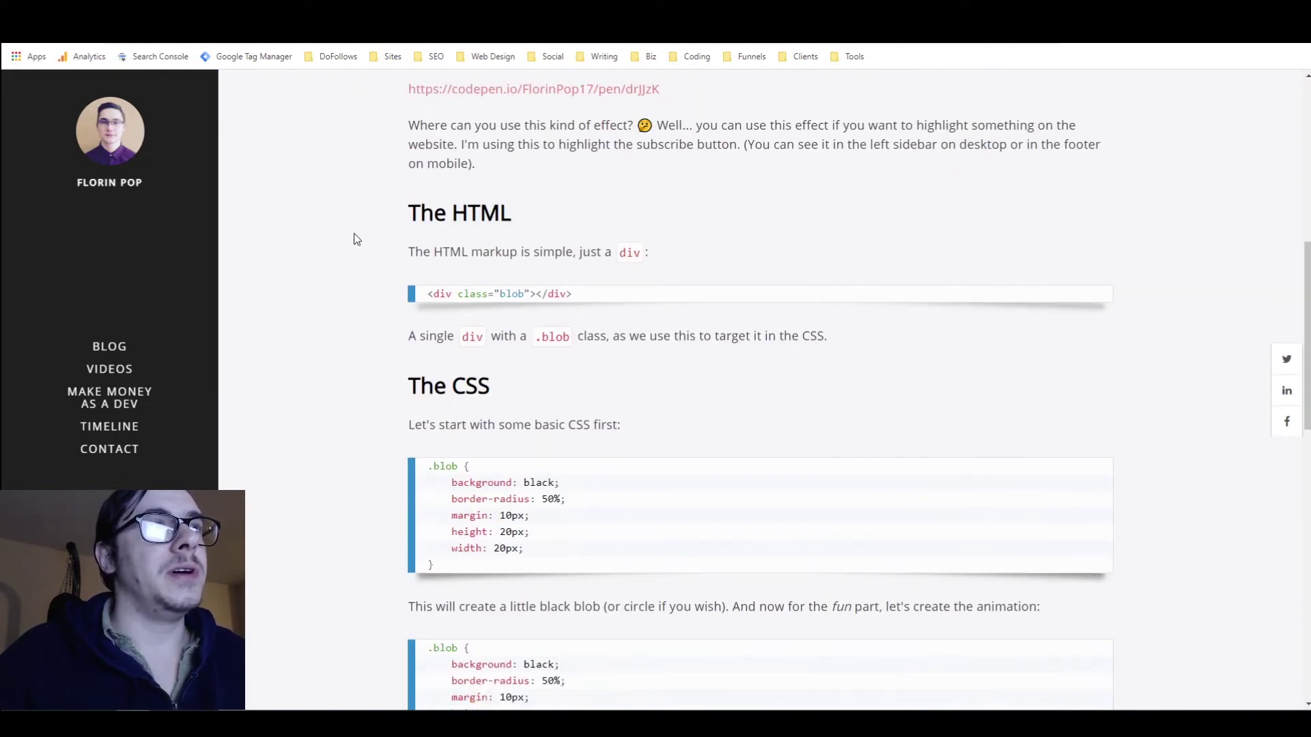
scroll(354, 239, up, 3)
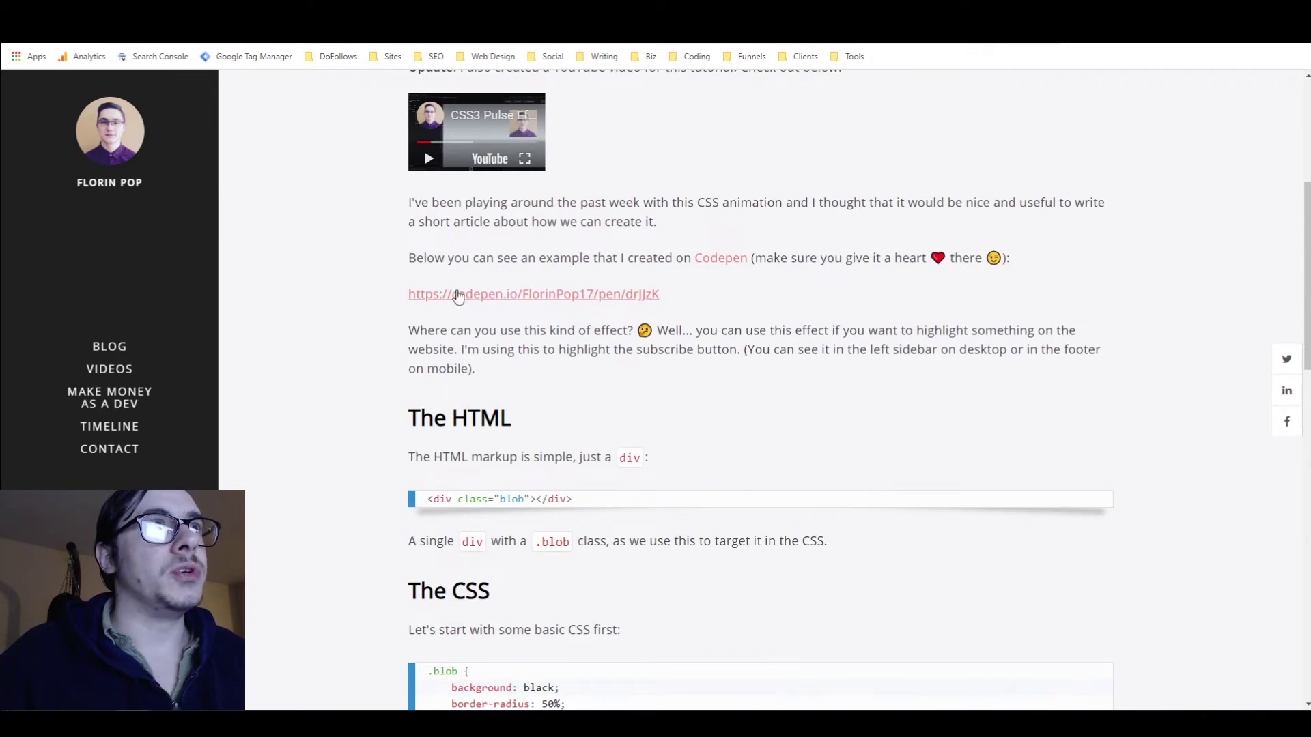
click(458, 295)
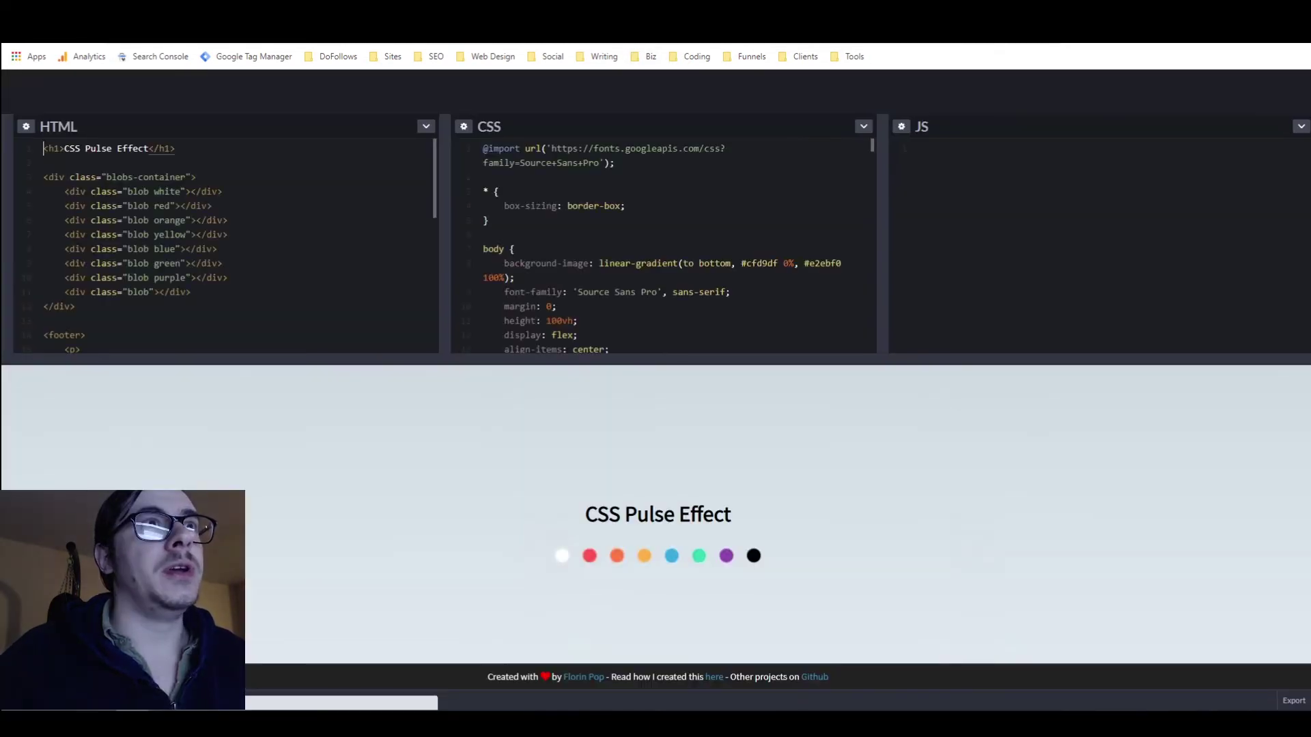
scroll(662, 246, down, 2)
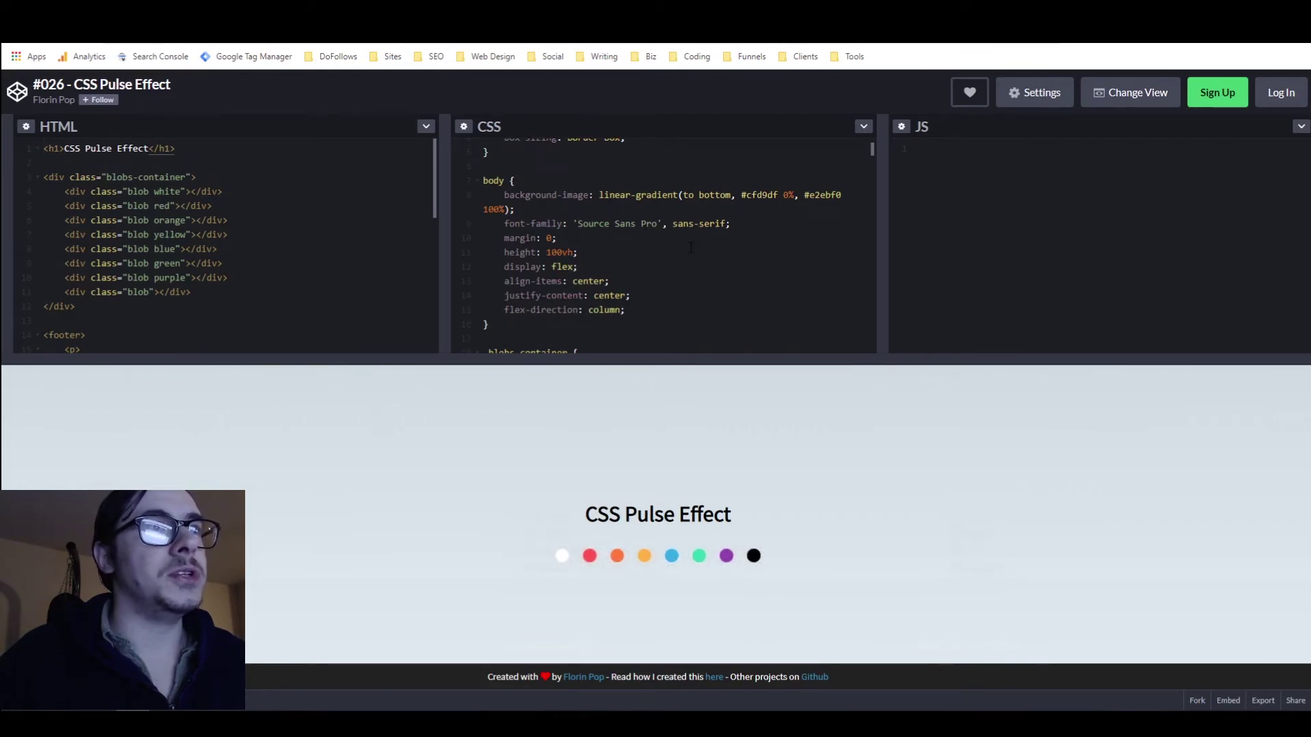
click(758, 28)
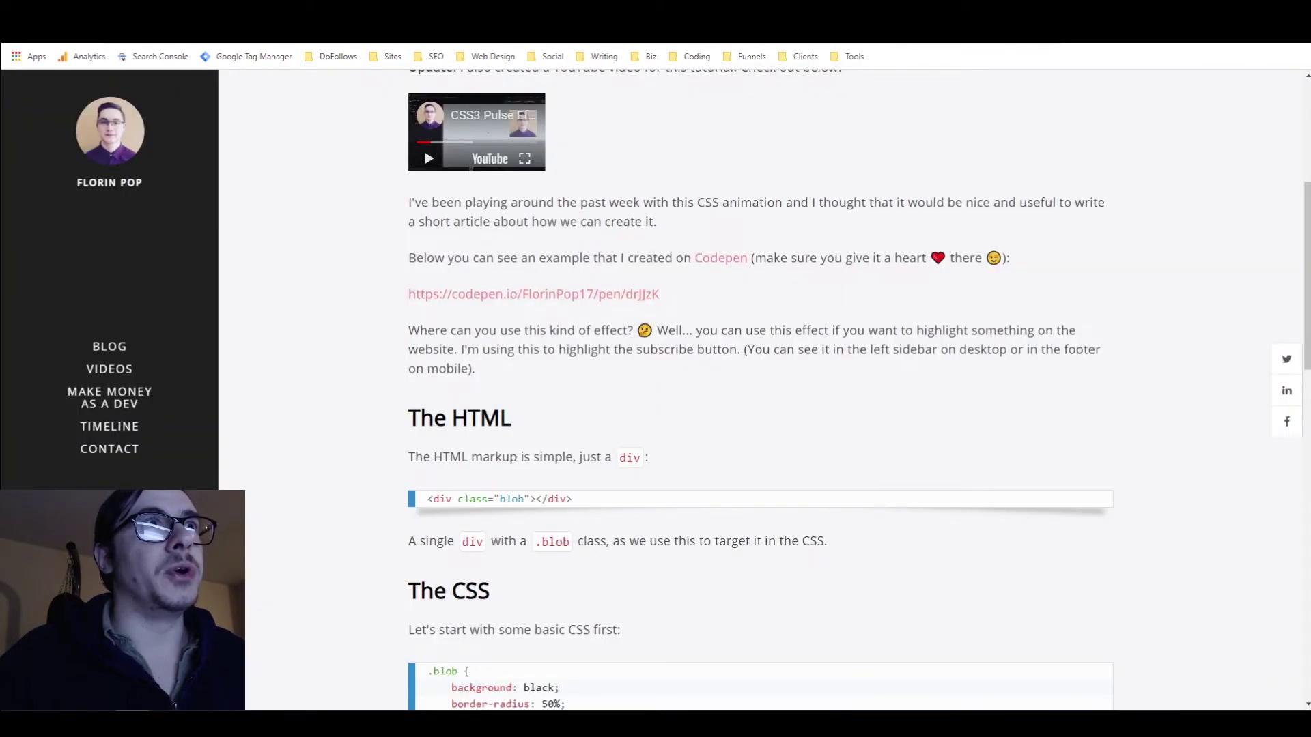
scroll(614, 181, down, 10)
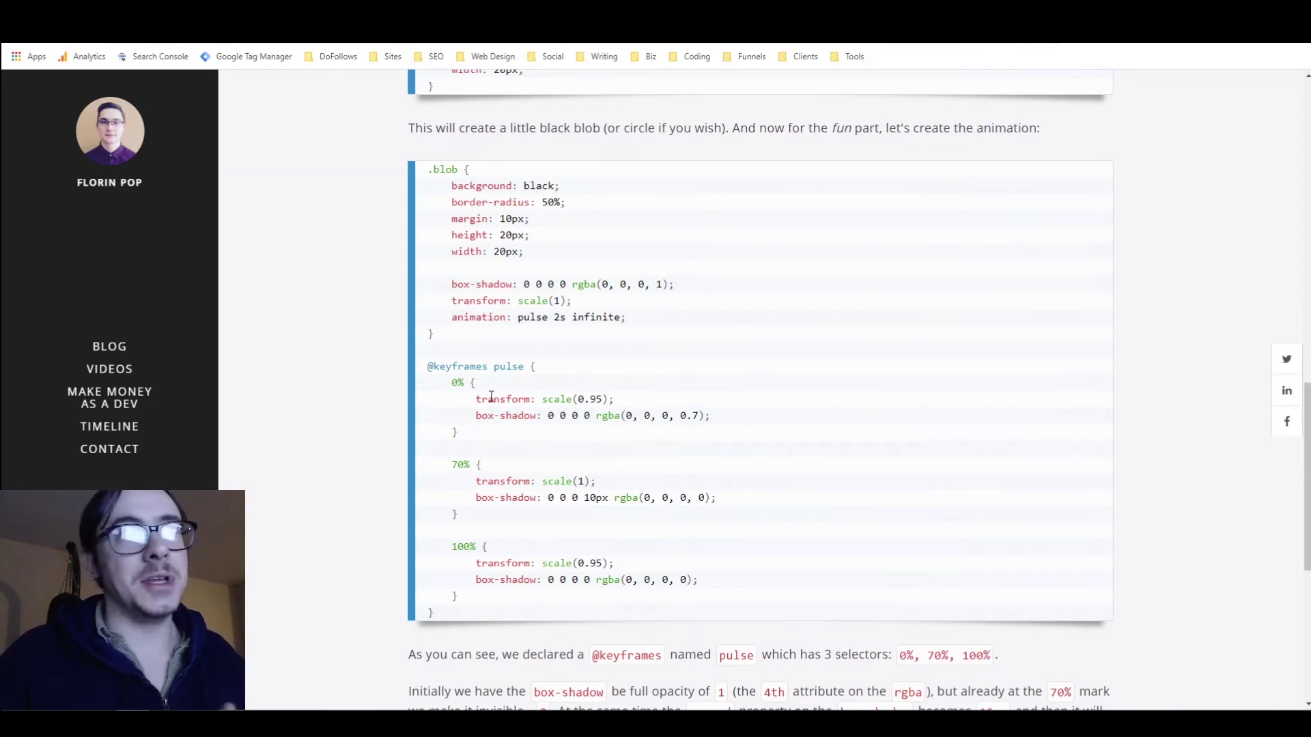
Scroll to the .blob rule and highlight its box-shadow, transform and animation lines.
scroll(422, 285, up, 2)
scroll(437, 281, up, 2)
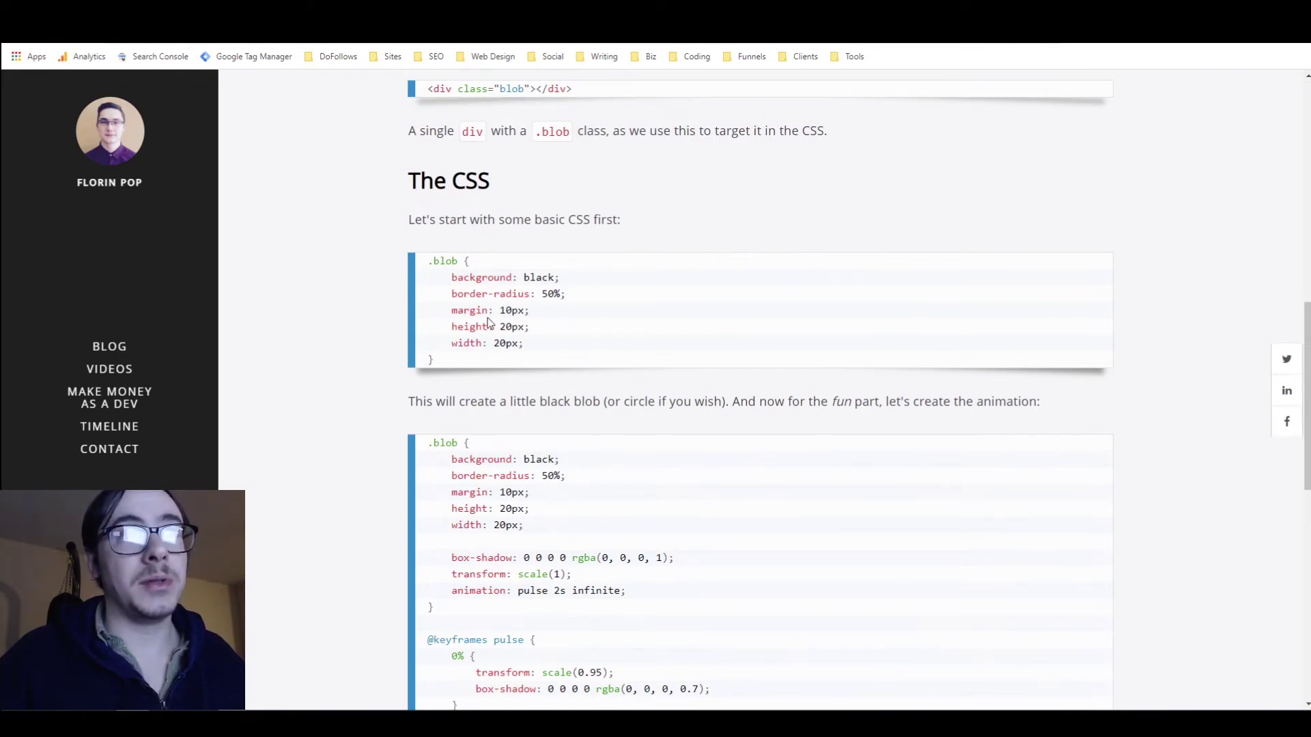
scroll(488, 322, down, 2)
scroll(490, 318, down, 1)
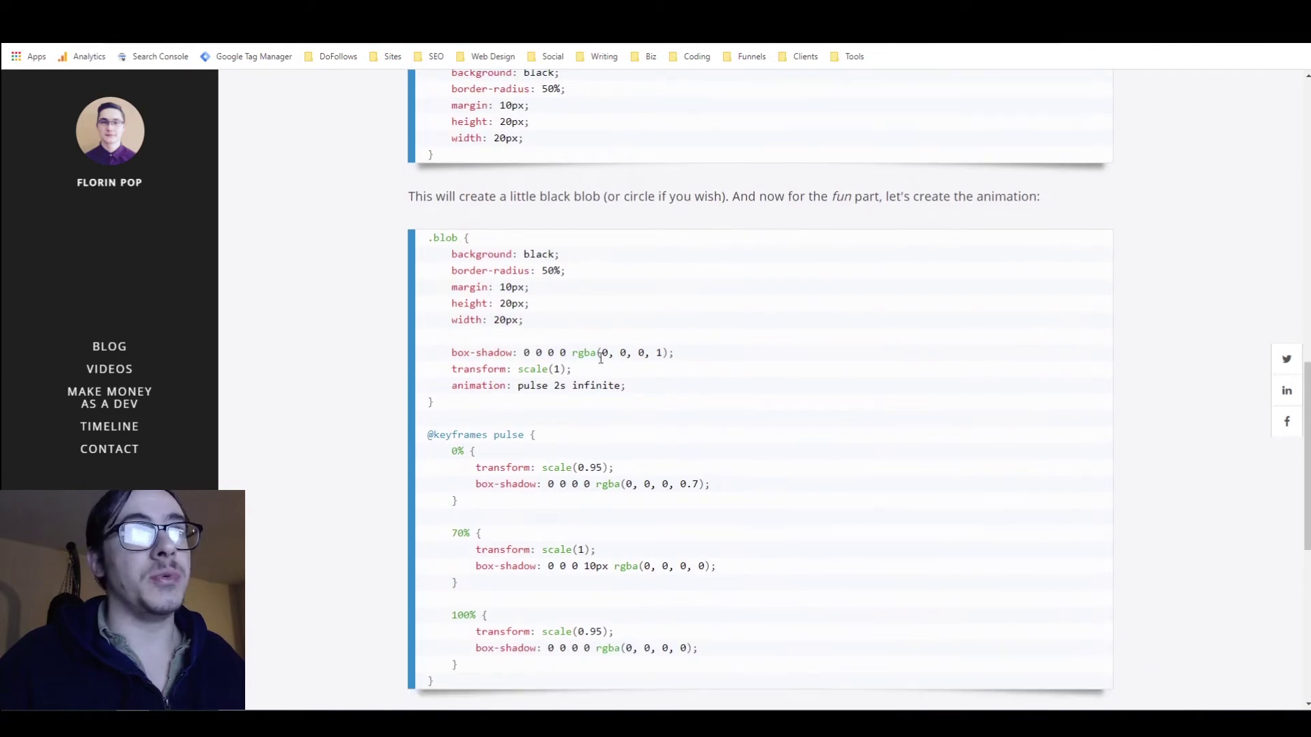
scroll(582, 311, down, 2)
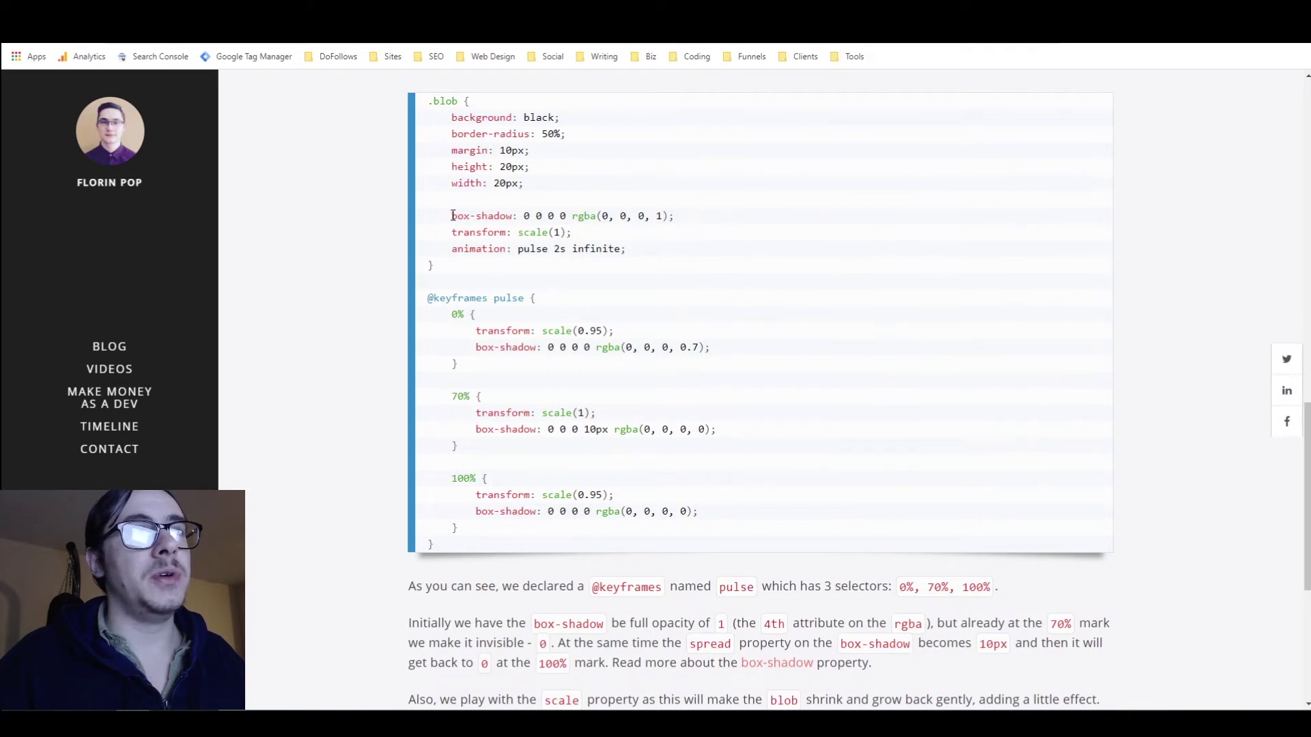
scroll(505, 293, down, 2)
scroll(493, 281, up, 2)
drag(455, 218, 636, 243)
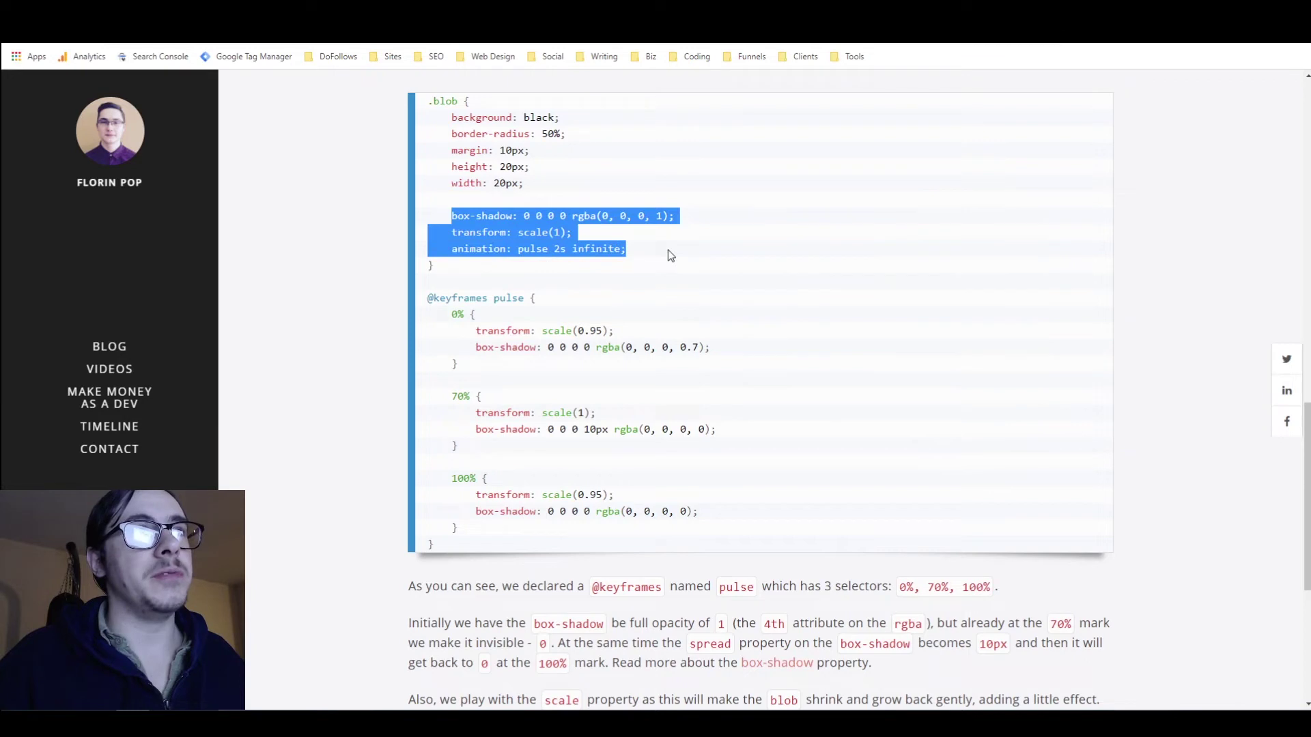
click(669, 250)
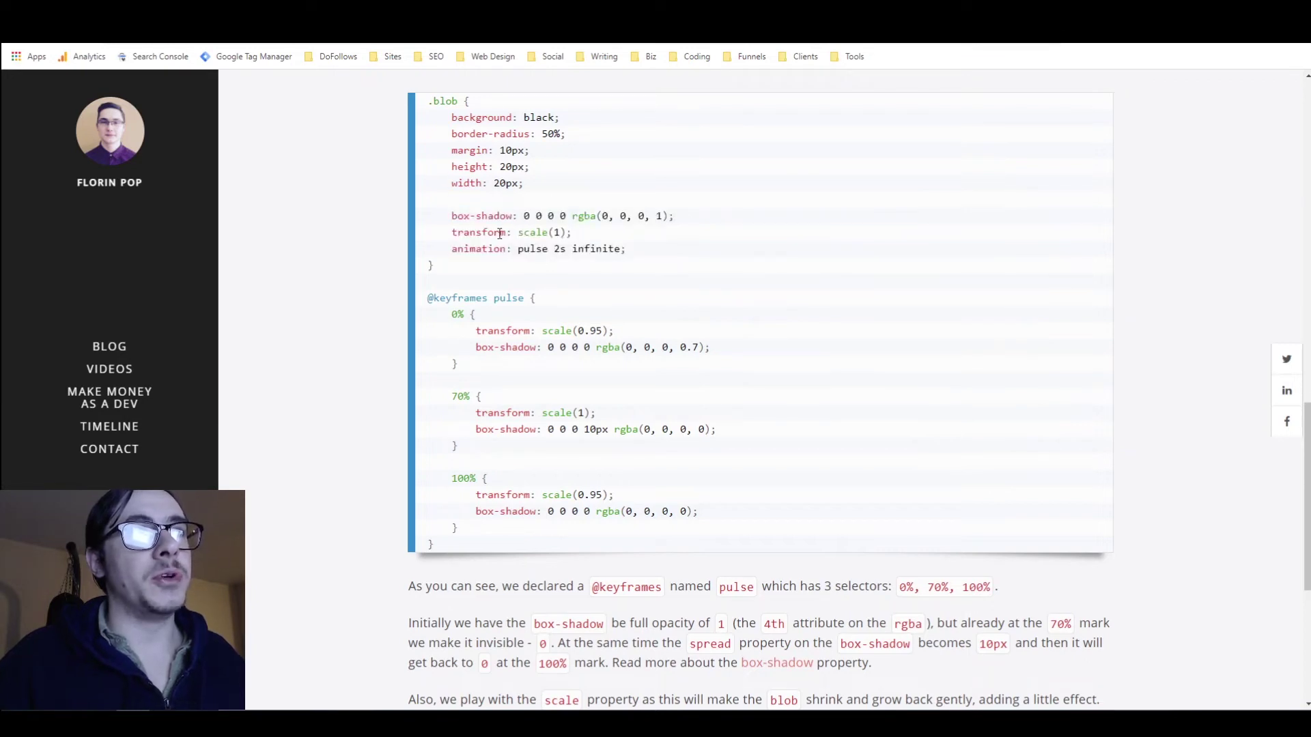
drag(431, 300, 716, 526)
click(387, 224)
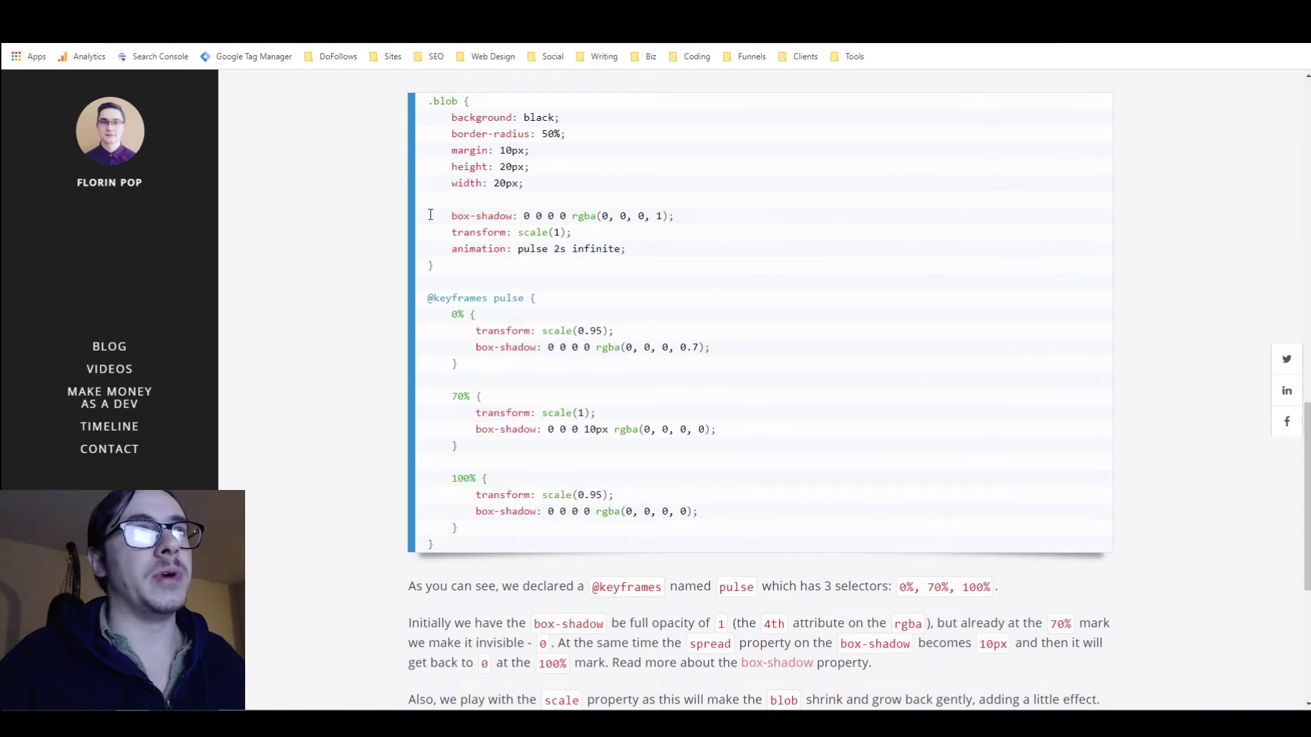
drag(451, 217, 663, 542)
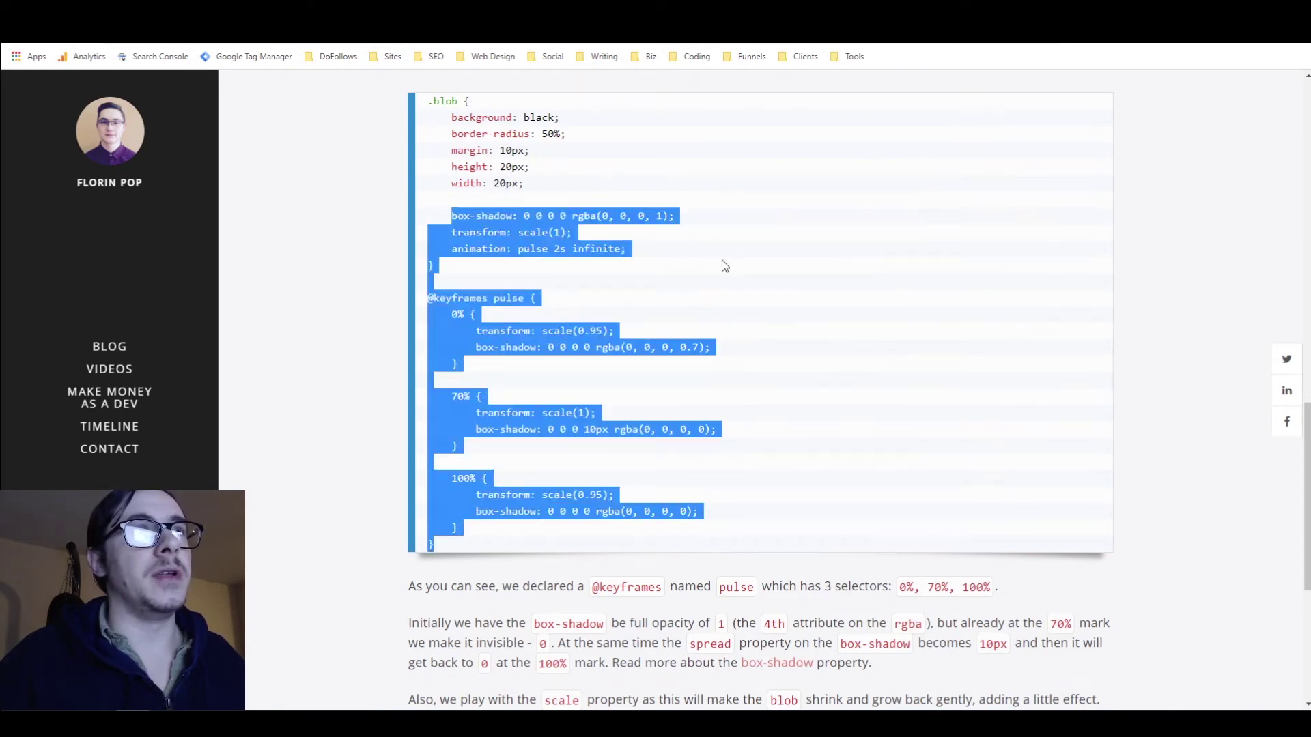
click(367, 223)
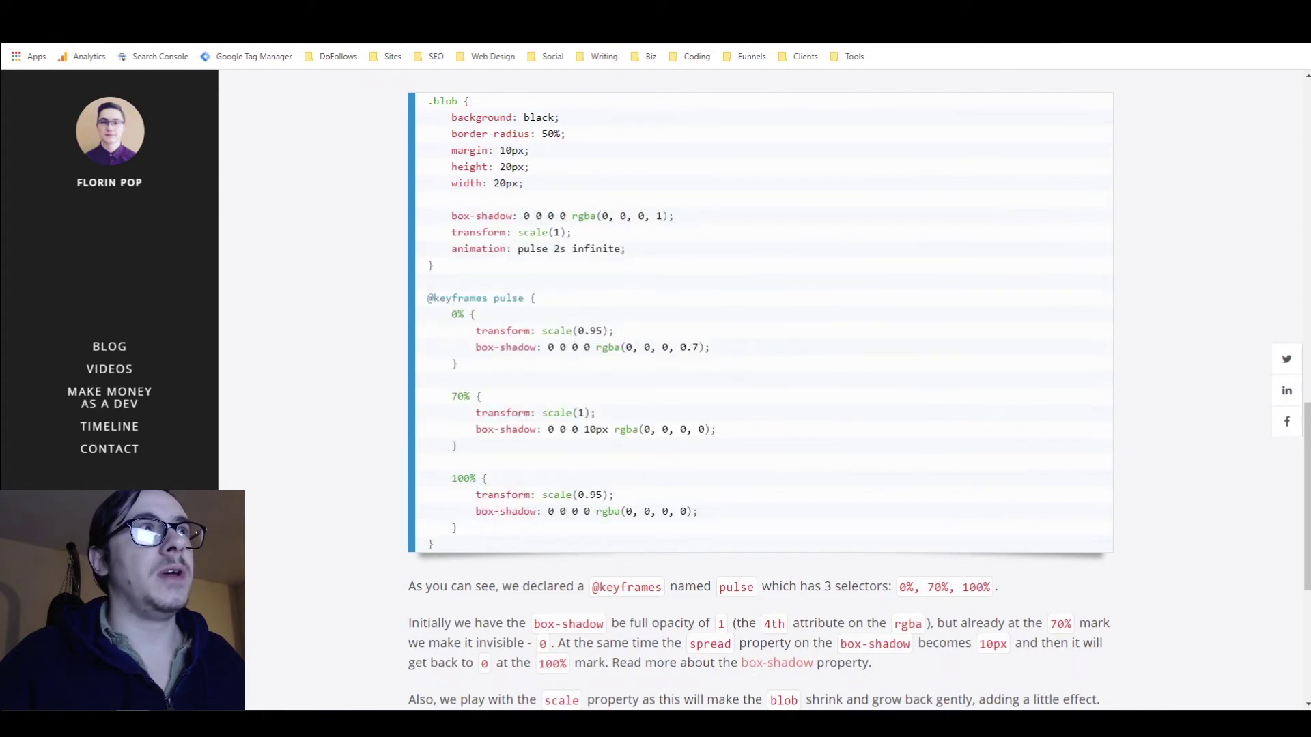
key(ctrl+Tab)
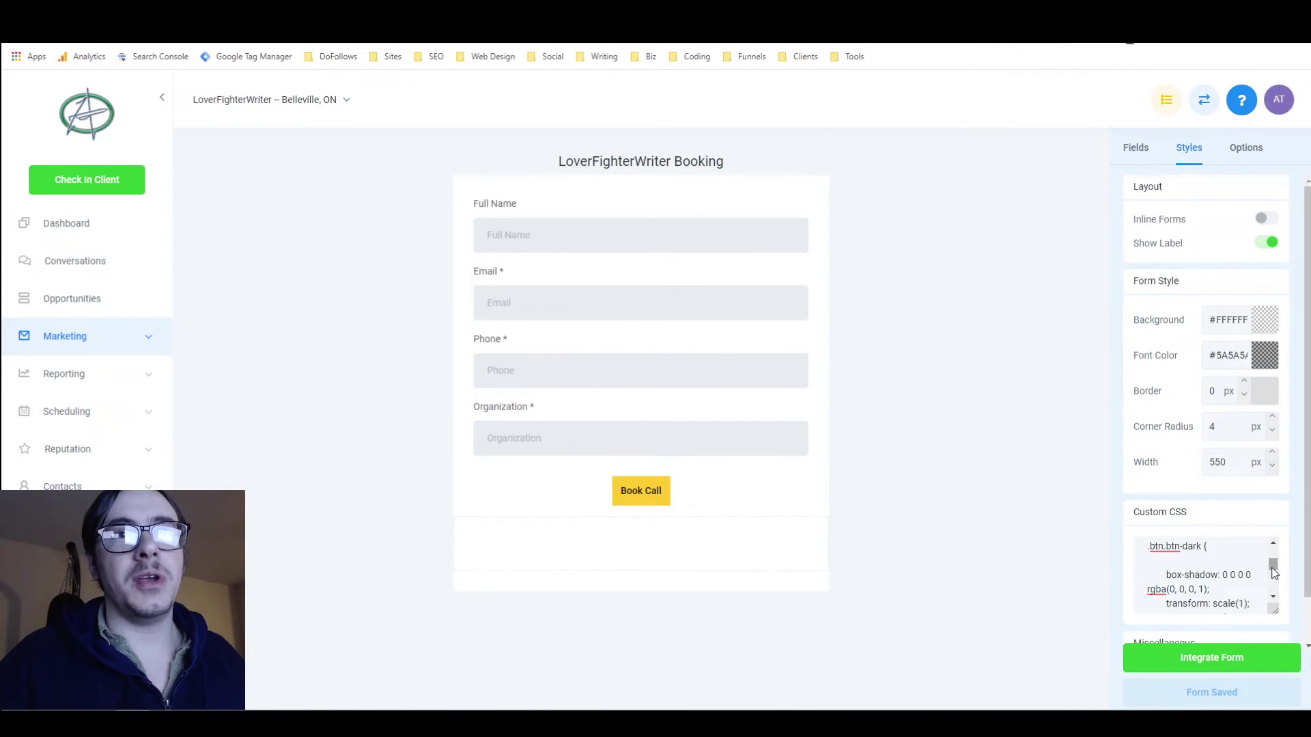
Scroll through the pulse keyframes in the form's Custom CSS, then switch to the live landing page.
drag(1274, 567, 1268, 604)
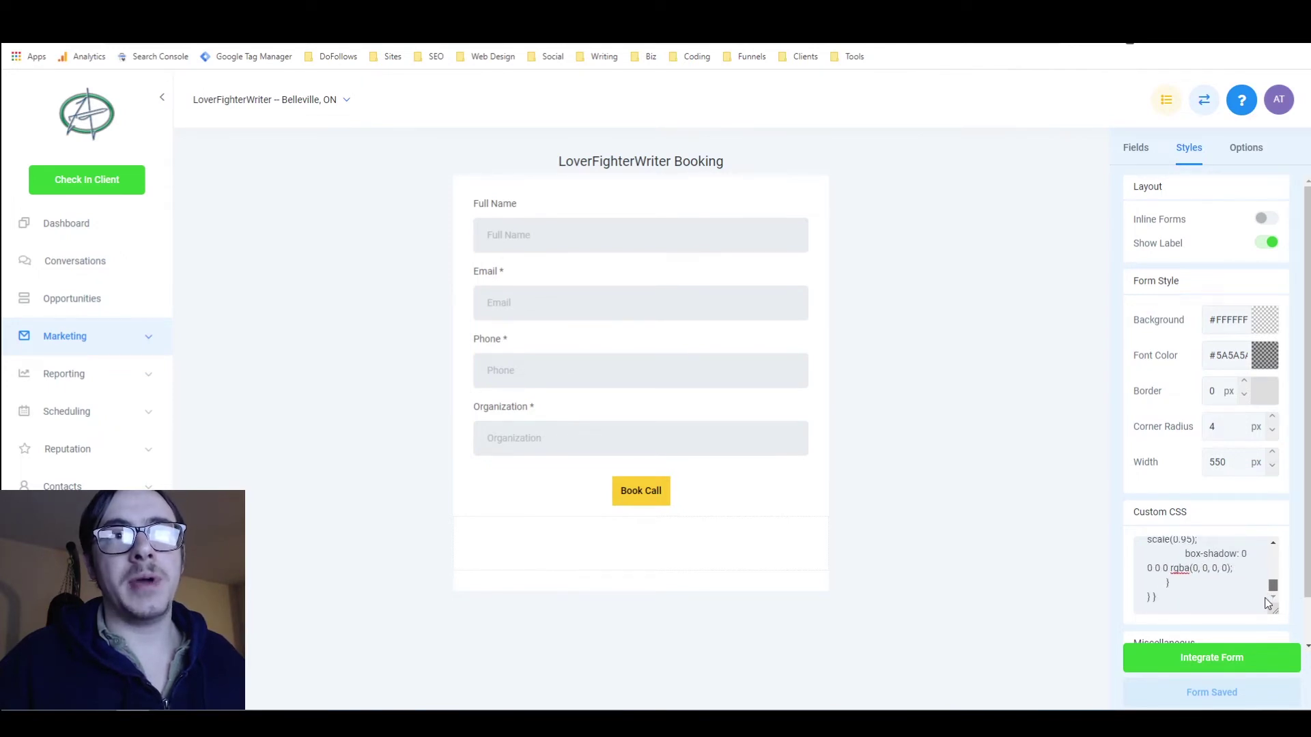
drag(1268, 591, 1268, 571)
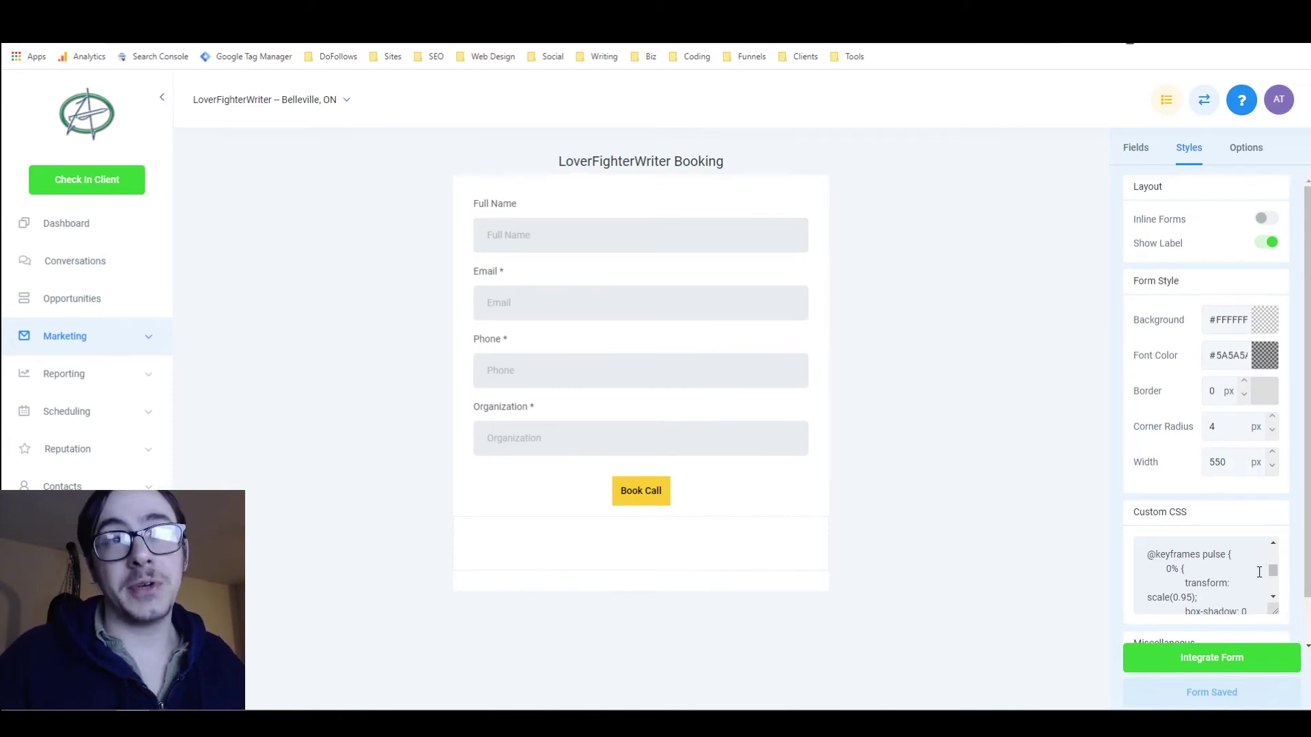
scroll(1260, 572, down, 5)
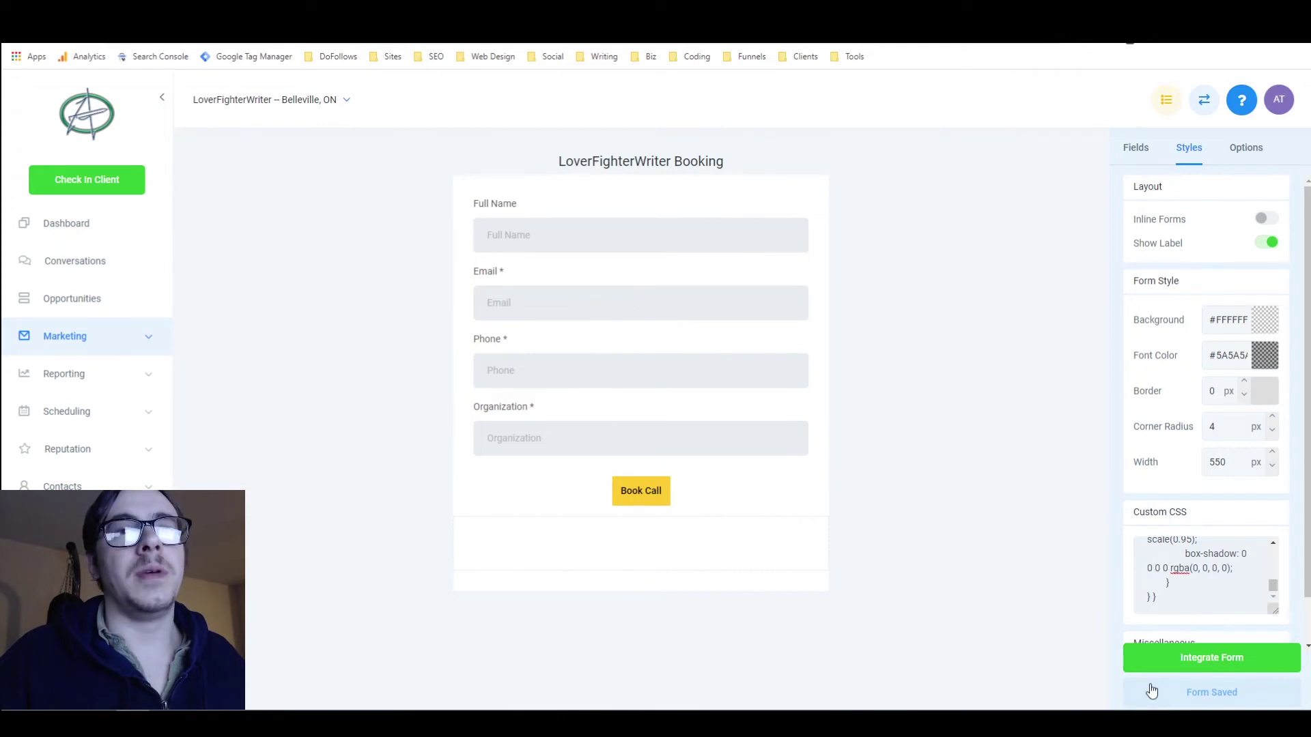
key(ctrl+Tab)
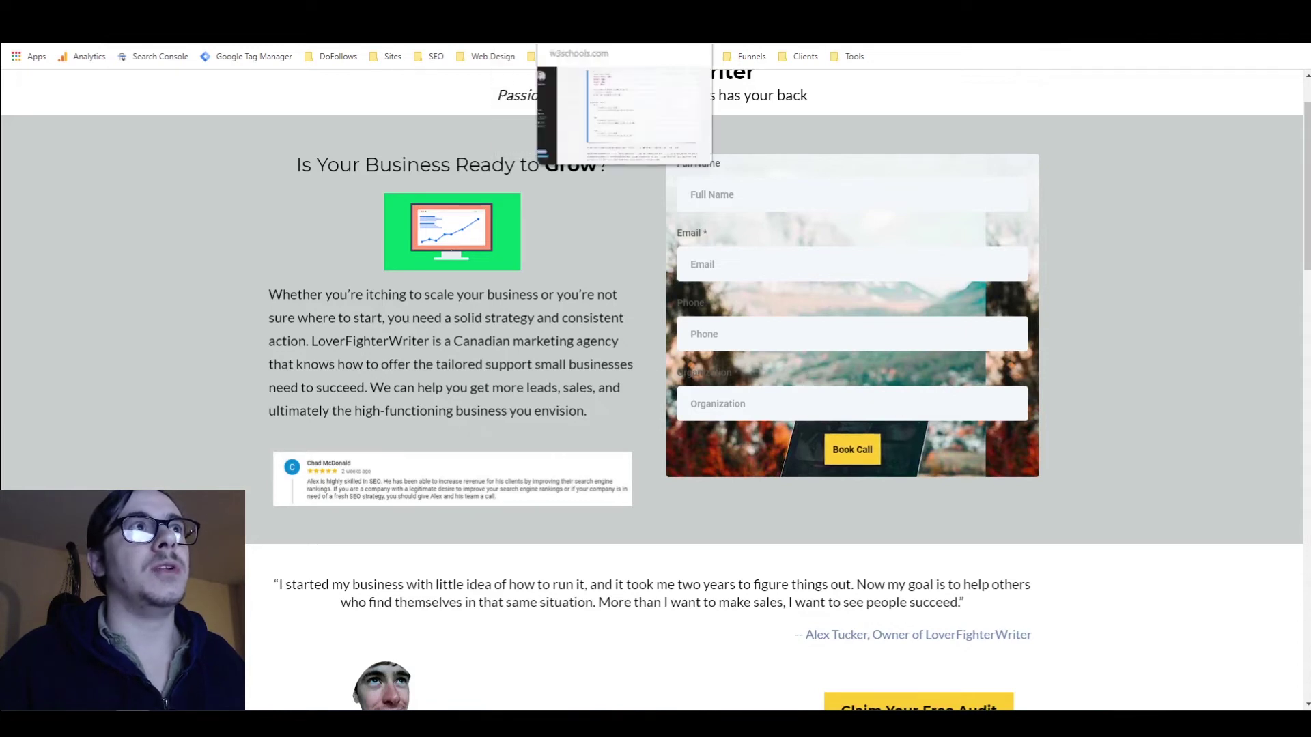
Clear all of the booking form's custom CSS and compare the live page without it.
click(416, 33)
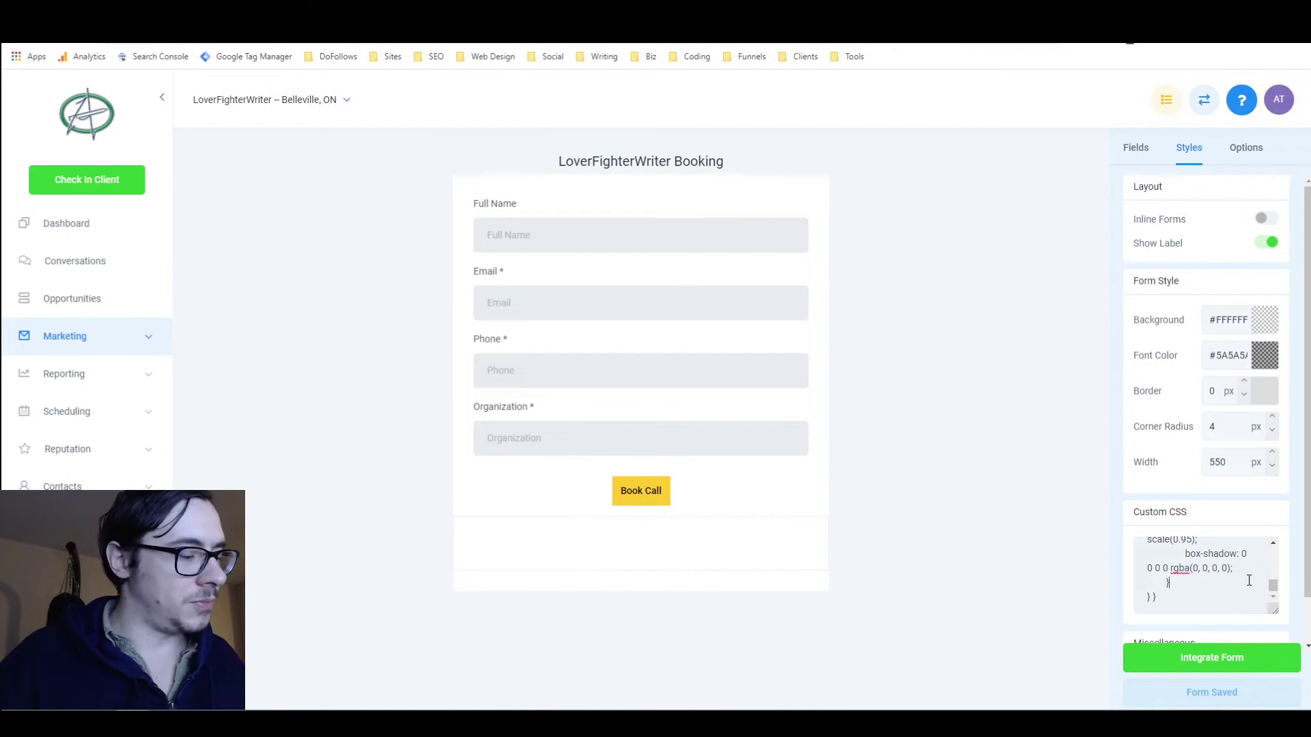
key(ctrl+a)
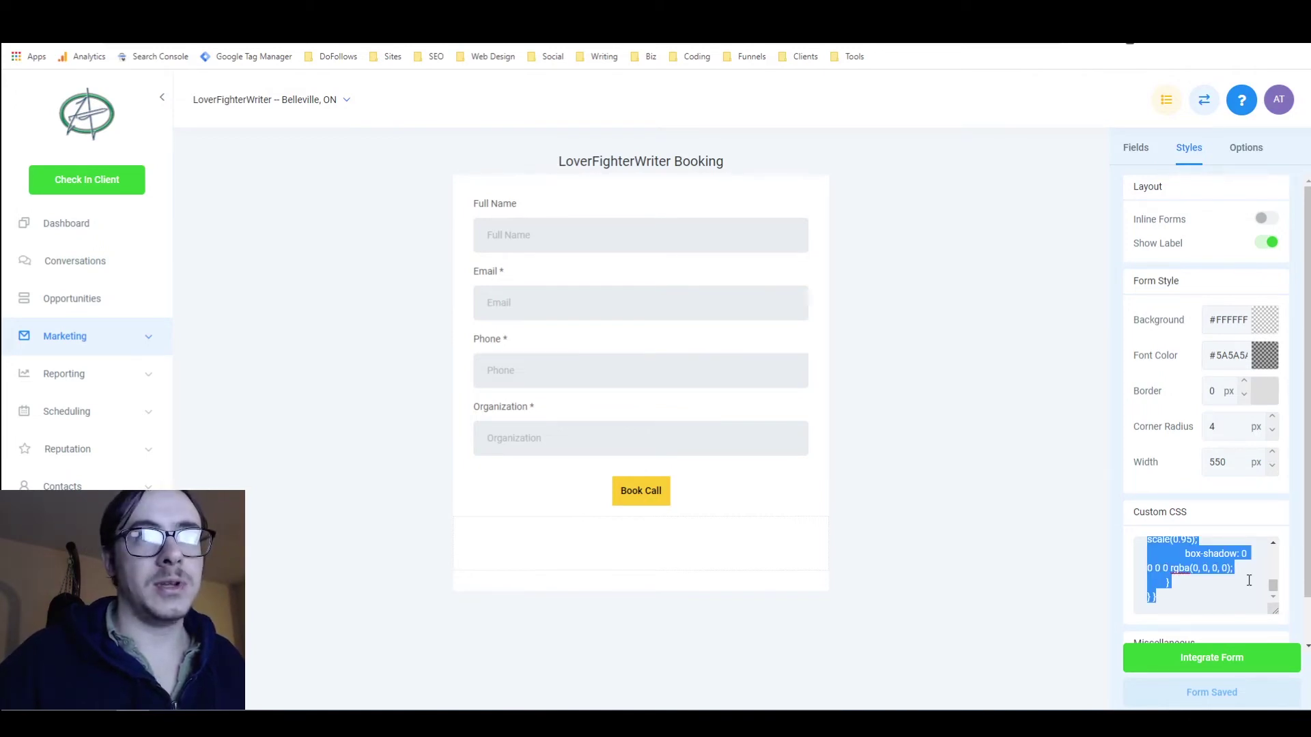
key(BackSpace)
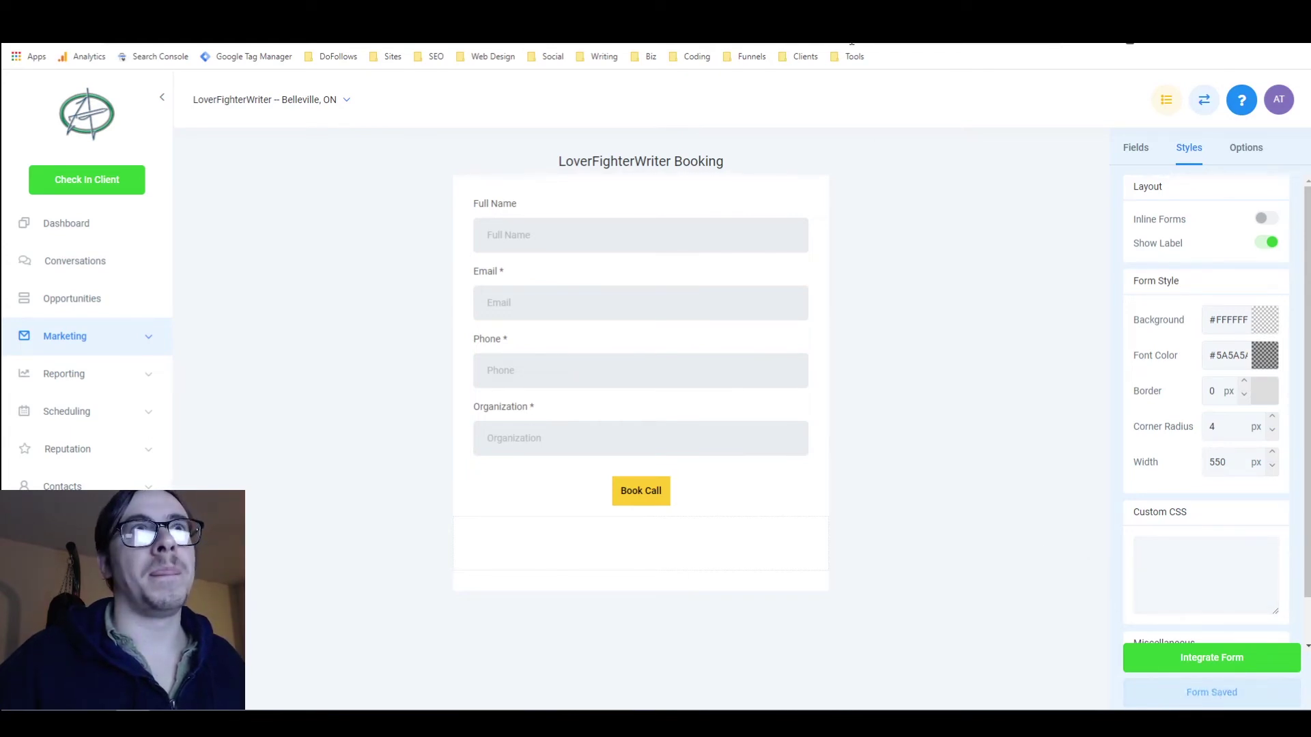
key(ctrl+Tab)
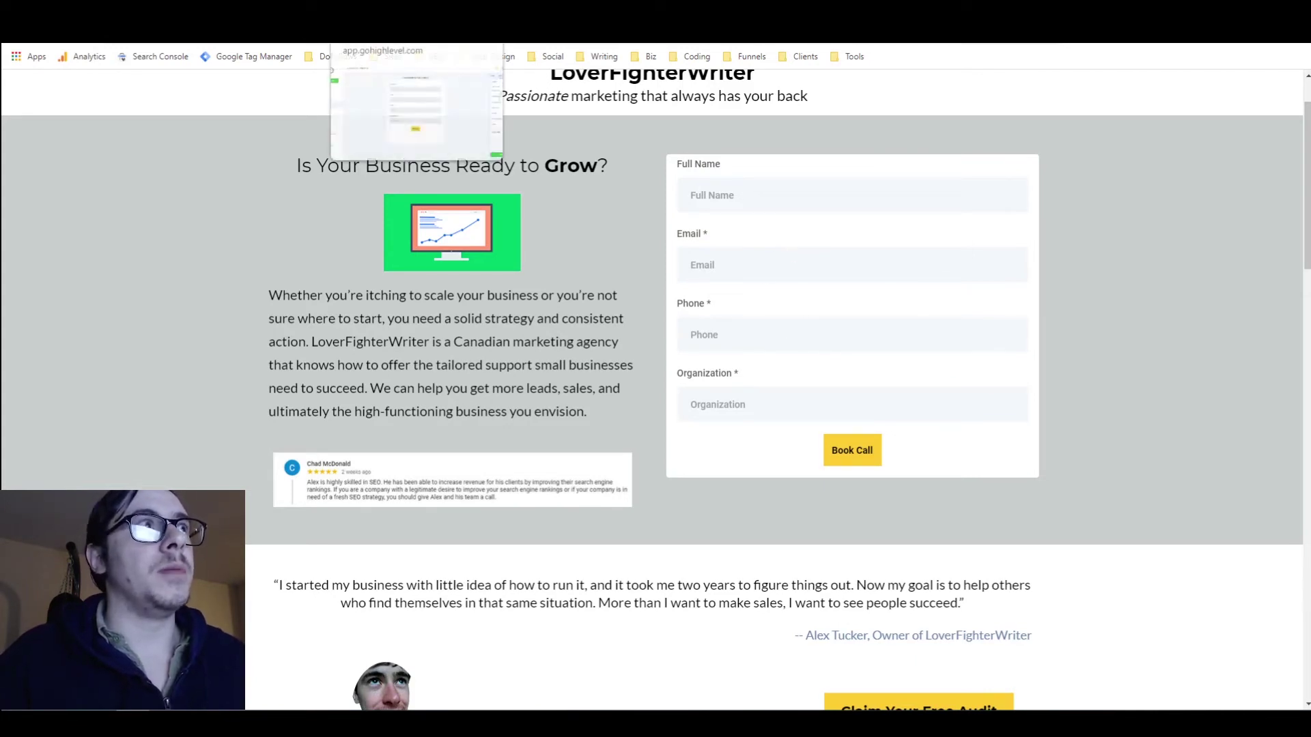
Paste the custom CSS back, save the form, and view the mountain-photo background on the live page.
click(382, 31)
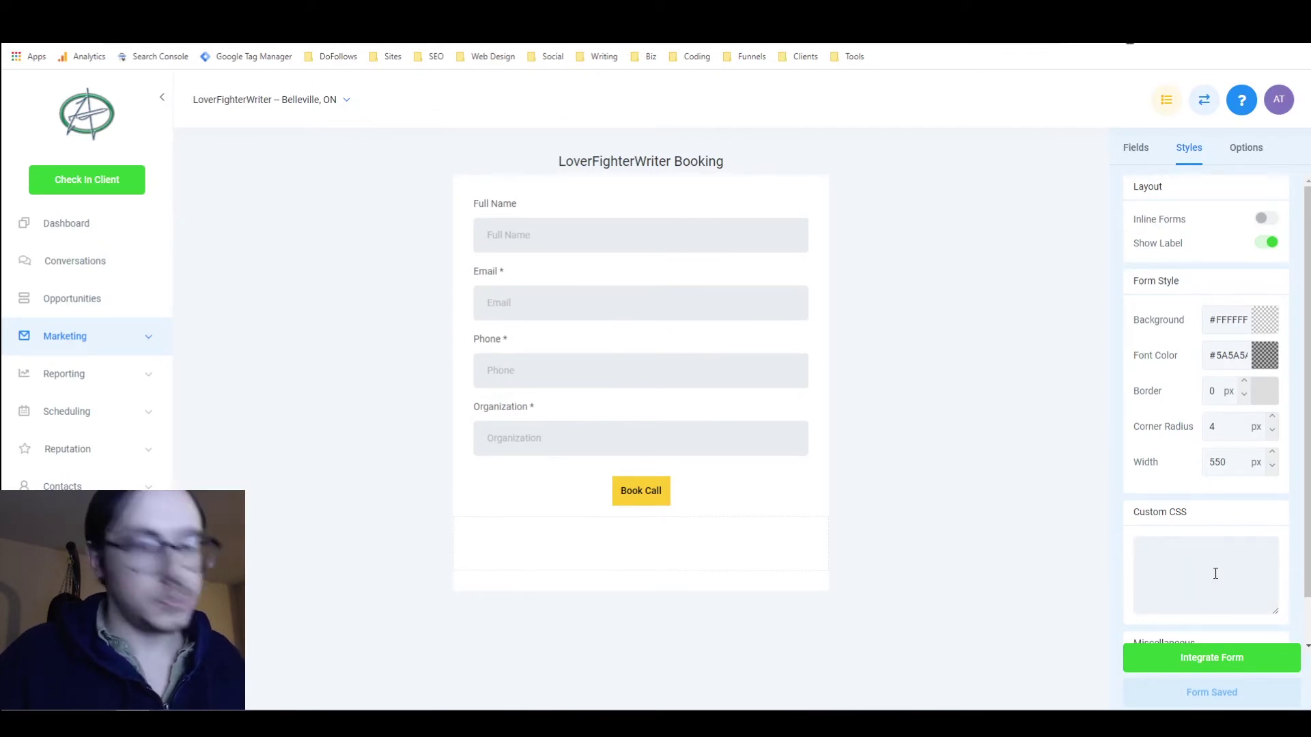
key(ctrl+v)
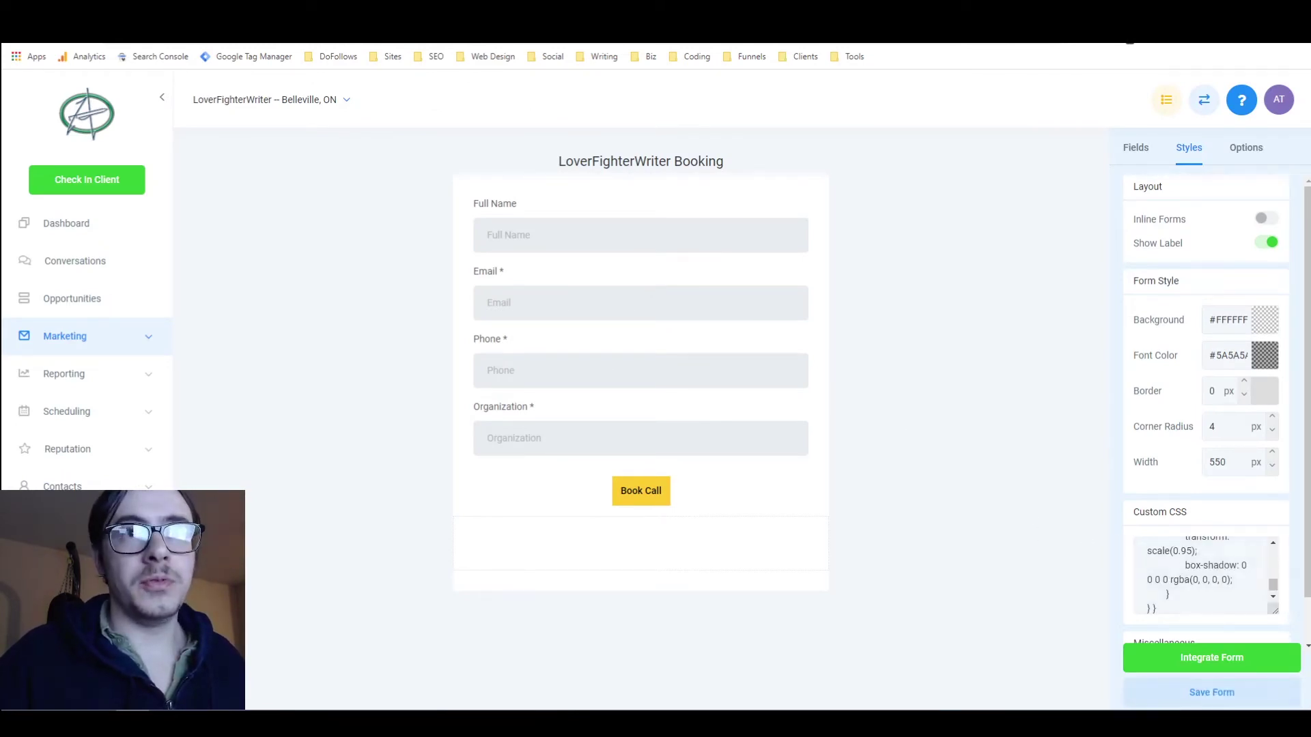
click(1219, 696)
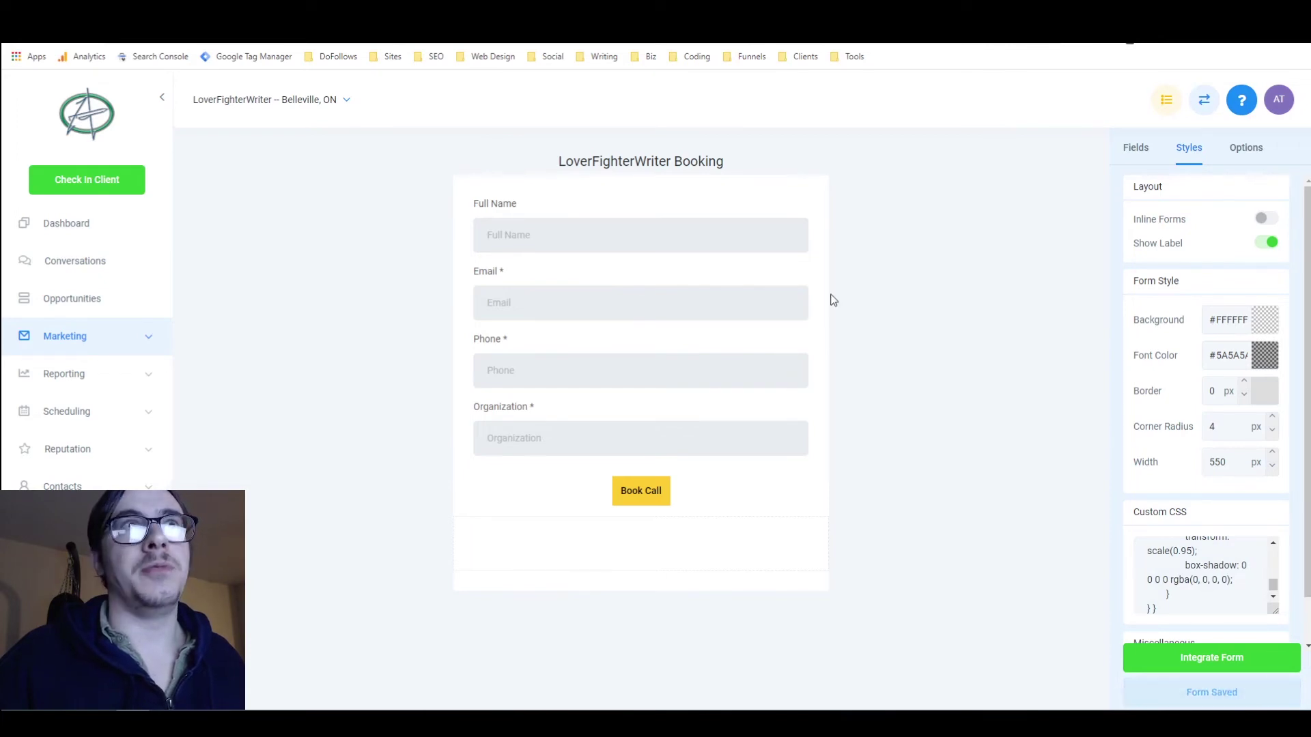
key(ctrl+Tab)
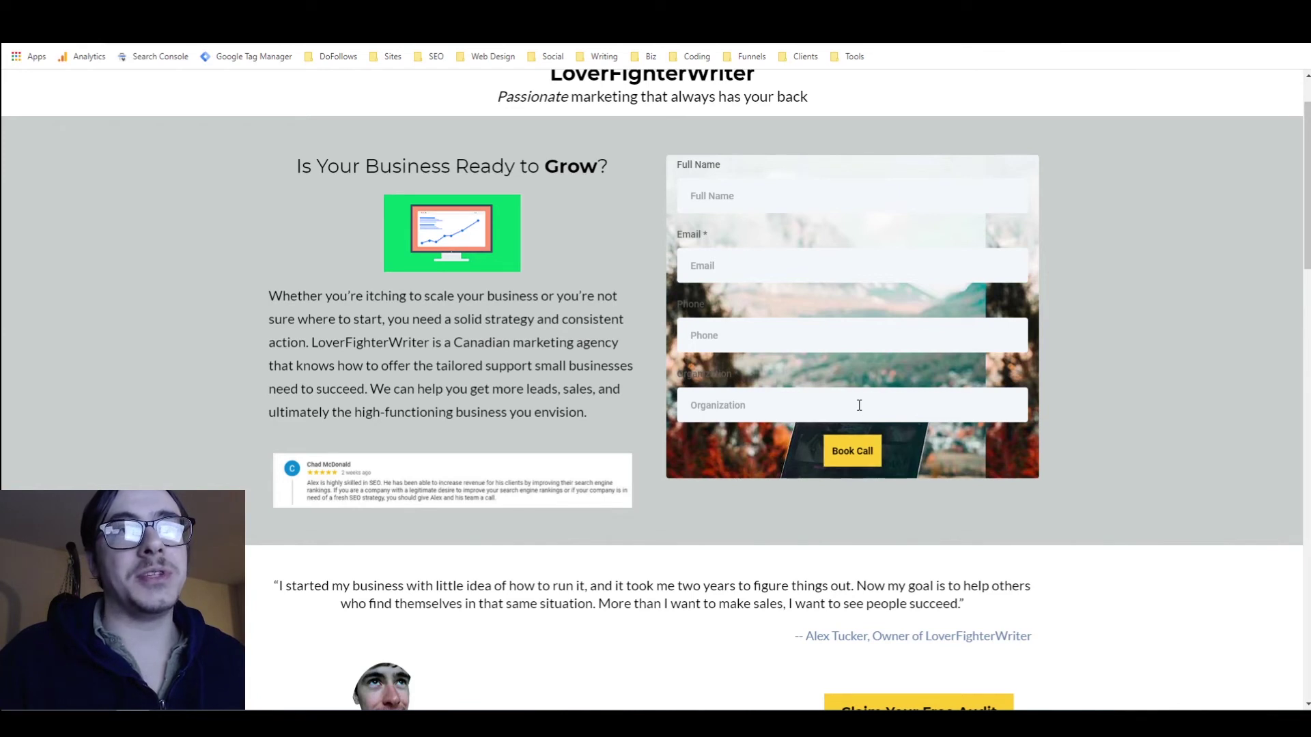
scroll(860, 396, up, 1)
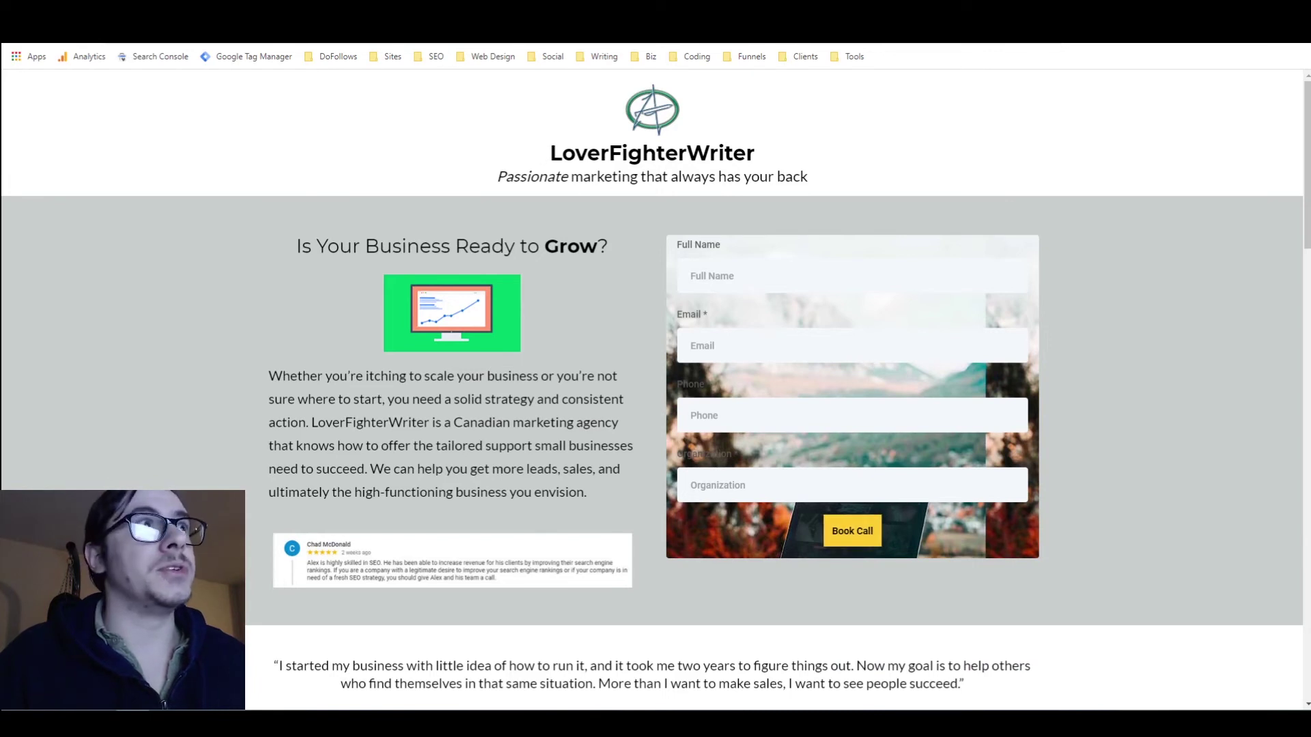
key(ctrl+Tab)
drag(1273, 586, 1273, 554)
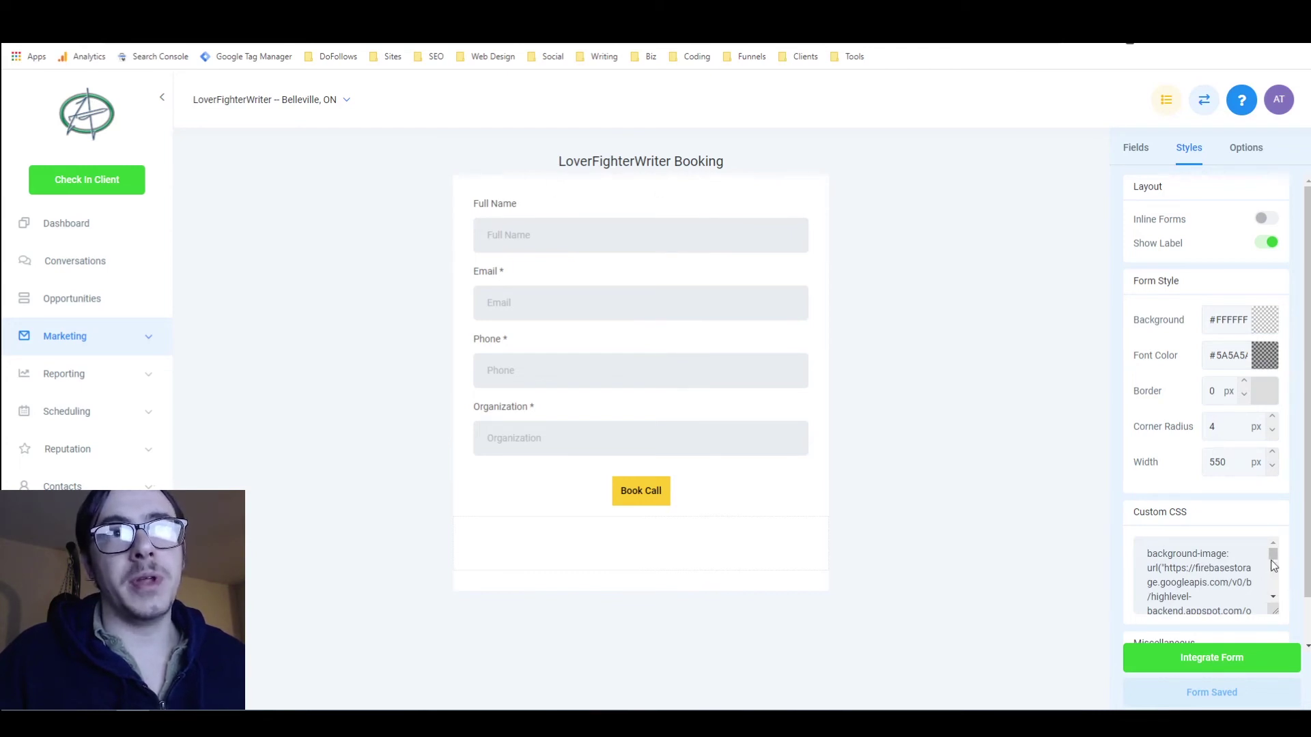
drag(1273, 565, 1276, 570)
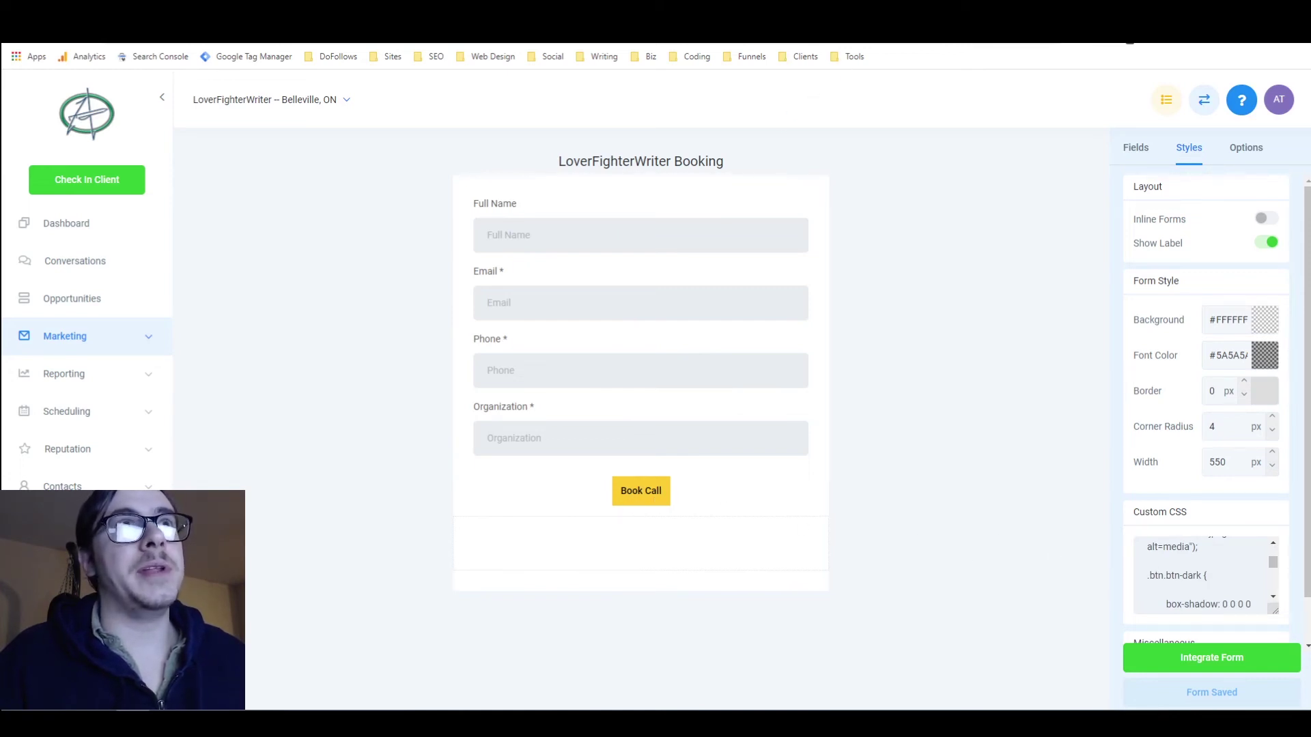
key(ctrl+Tab)
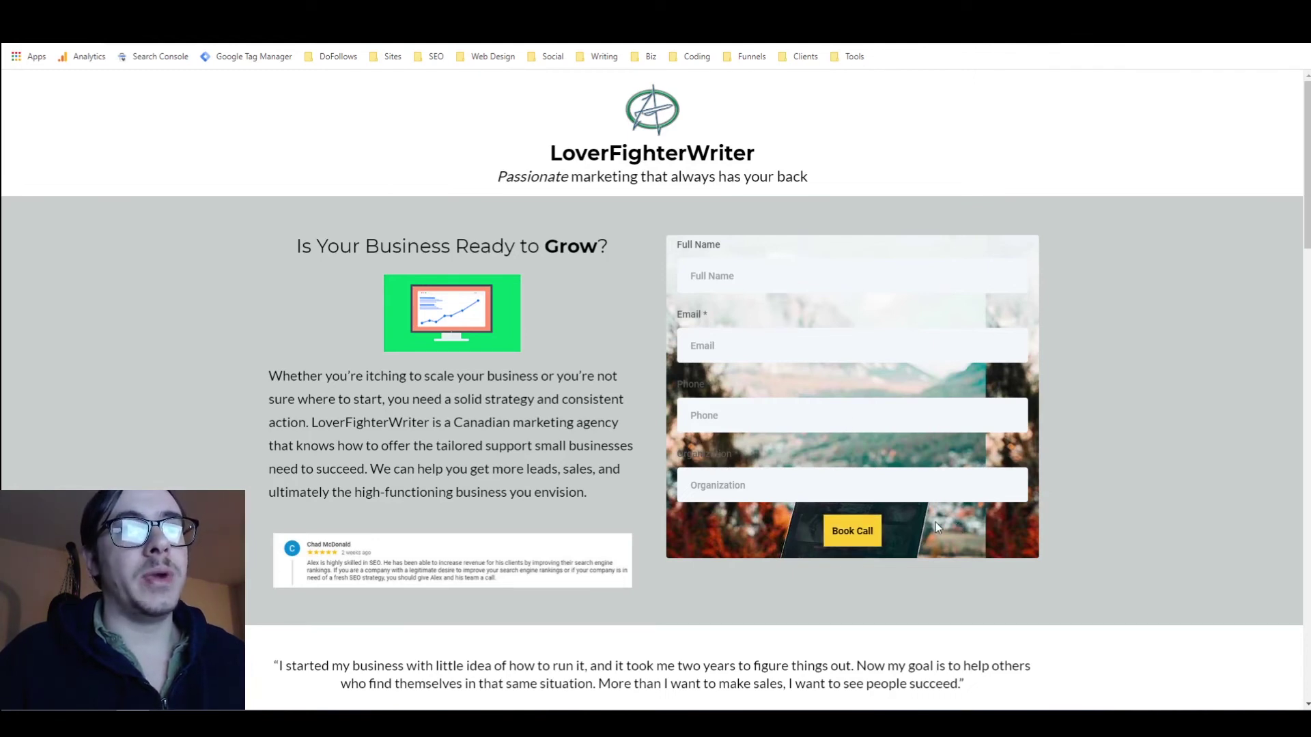
right_click(1105, 486)
Inspect the Book Call button in DevTools to see its yellow btn-dark style and pulse 2s infinite animation.
click(1095, 474)
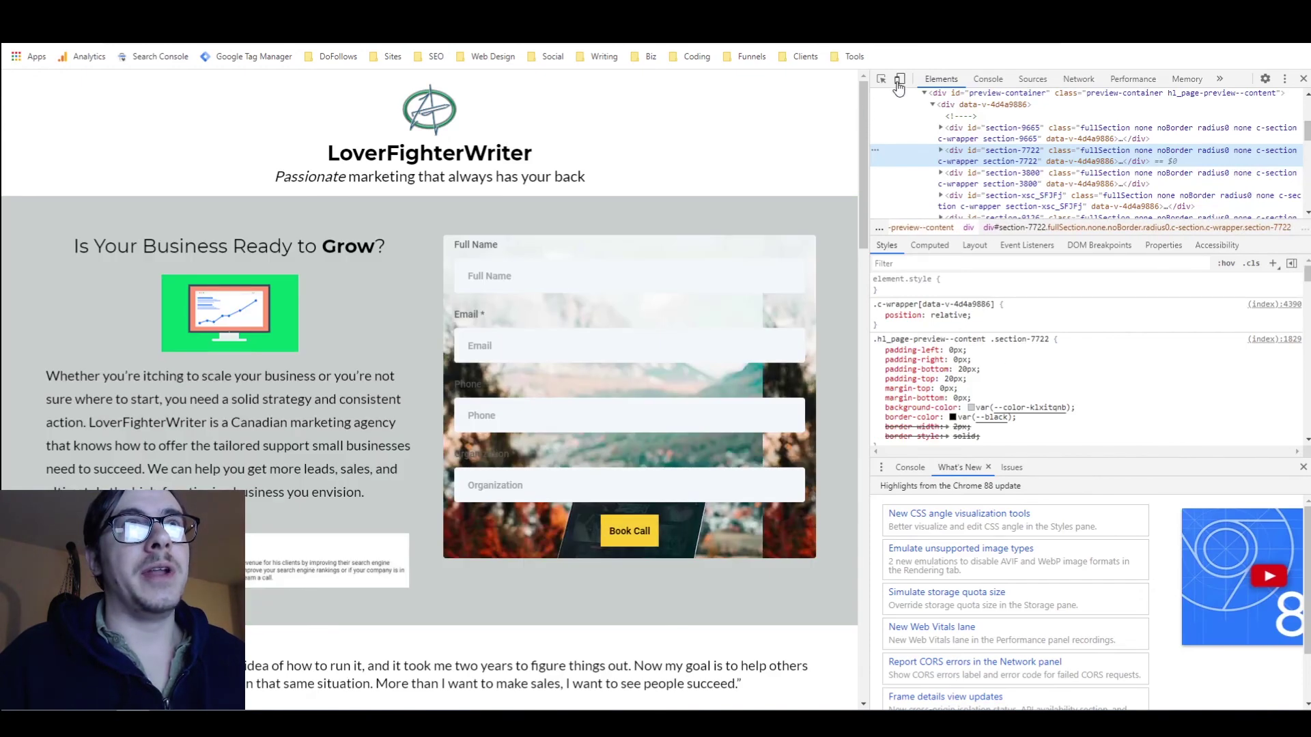
click(880, 81)
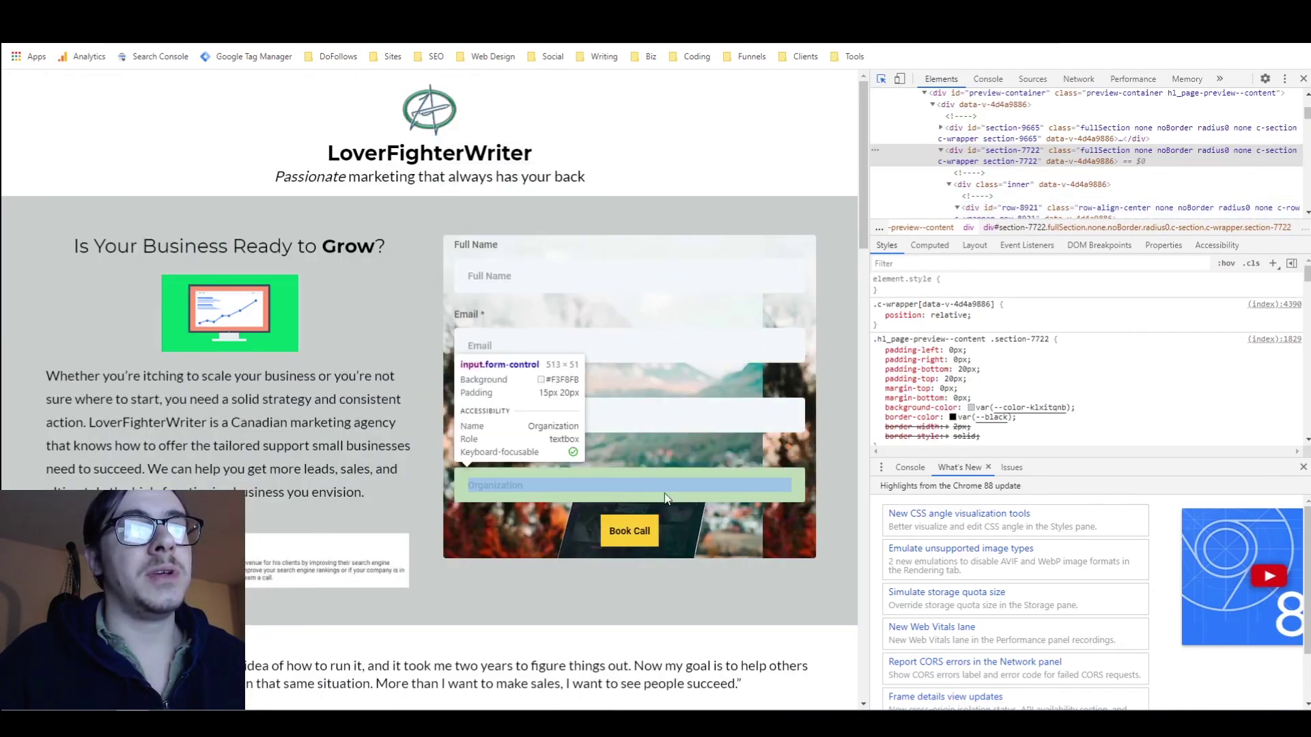
click(652, 535)
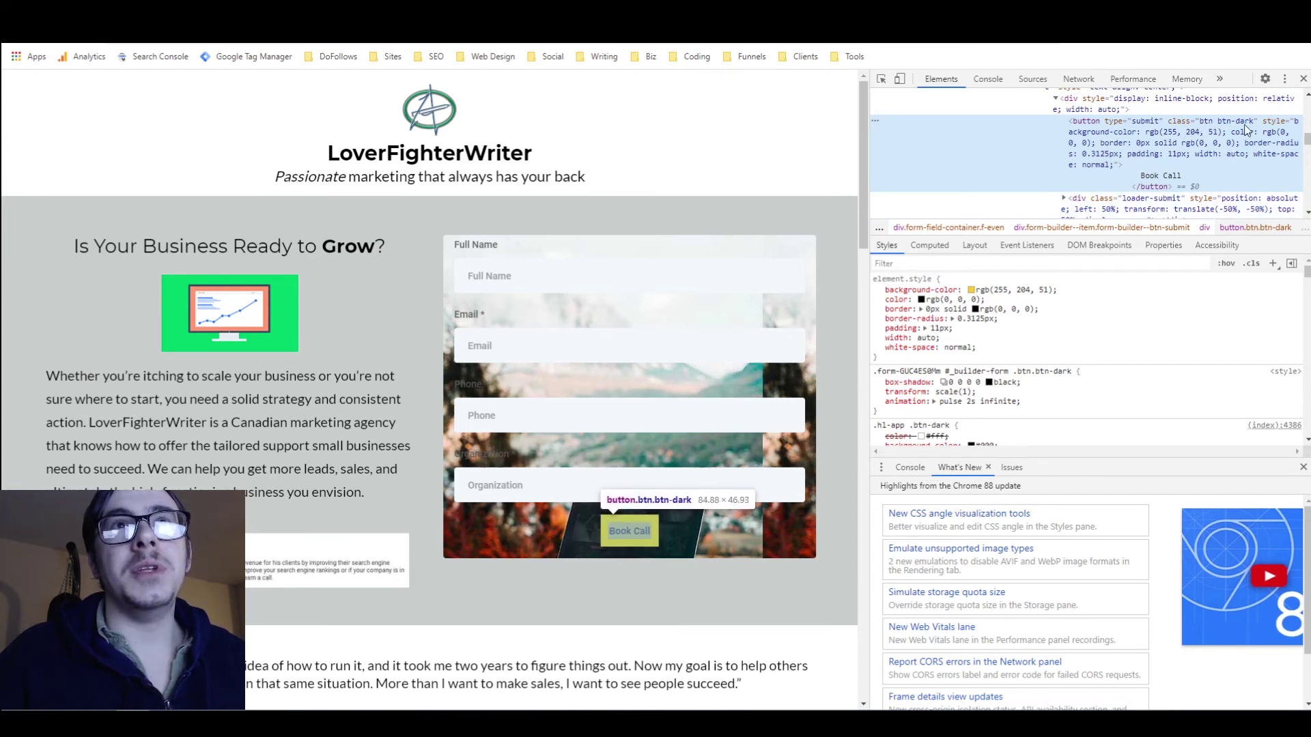
click(883, 80)
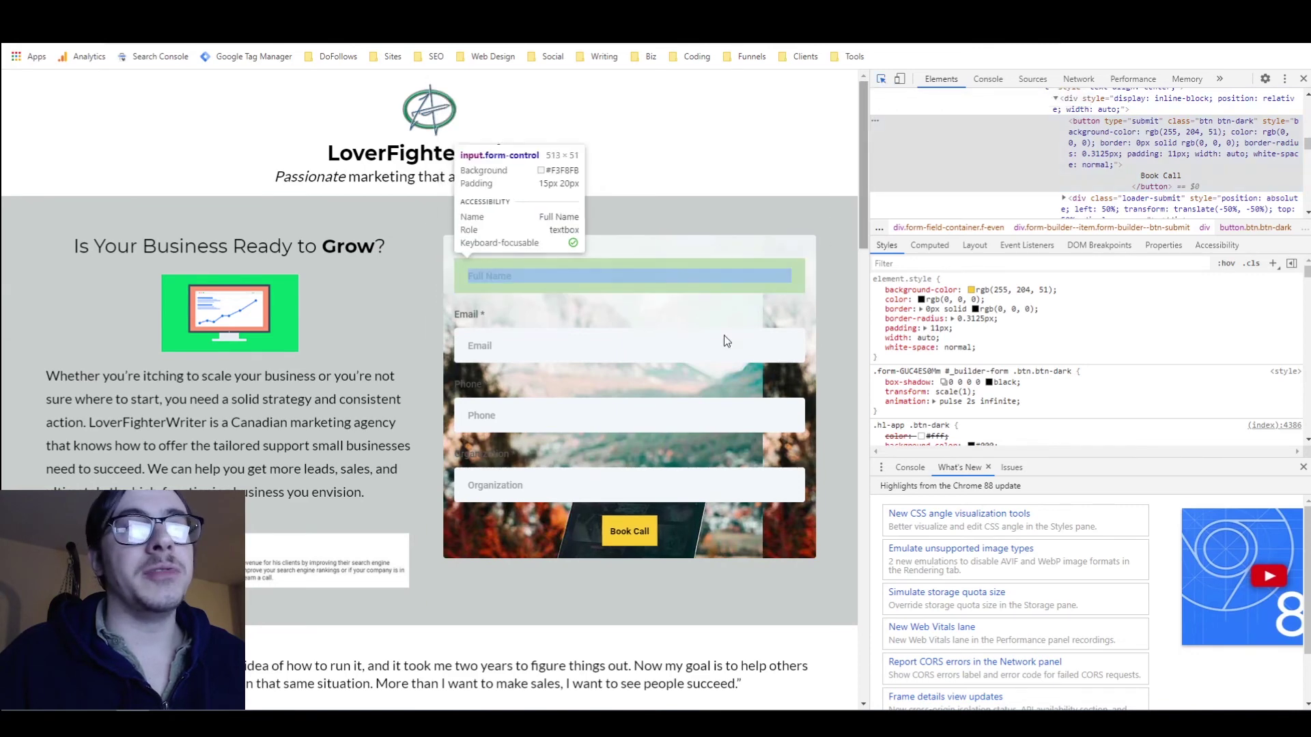
click(629, 531)
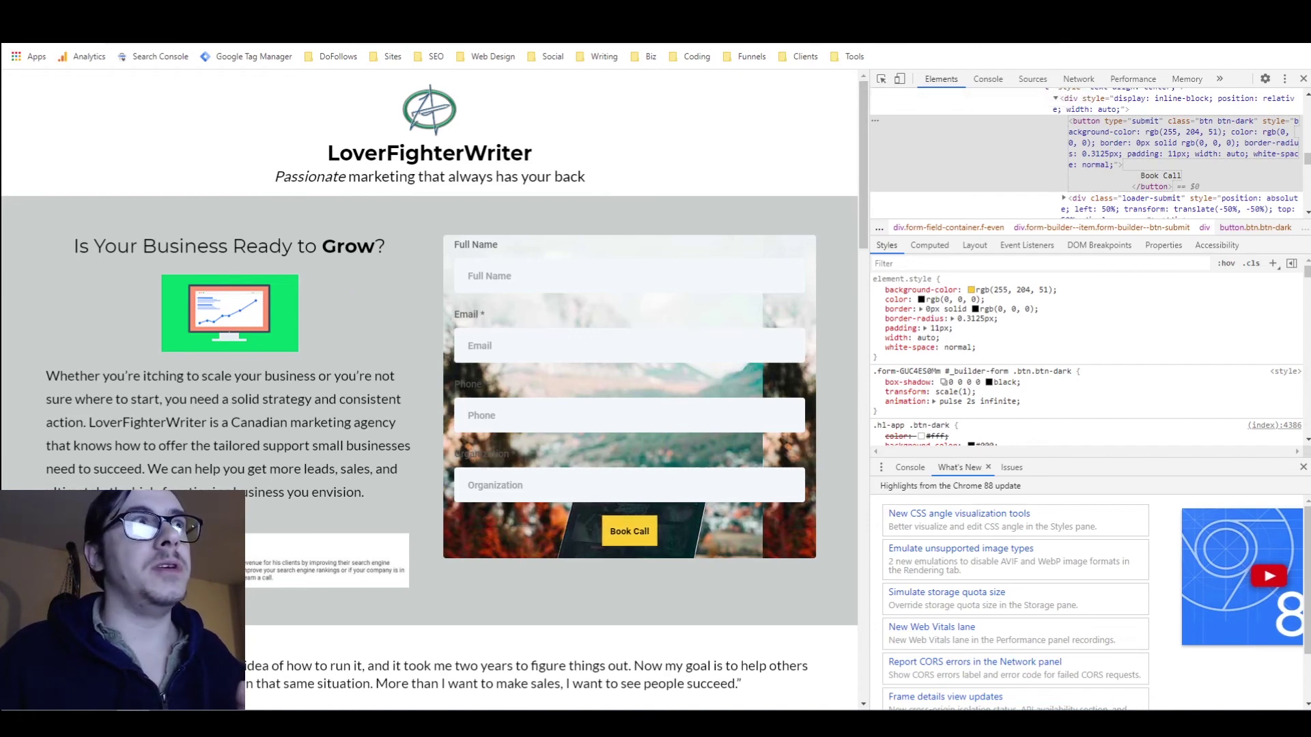
key(ctrl+Tab)
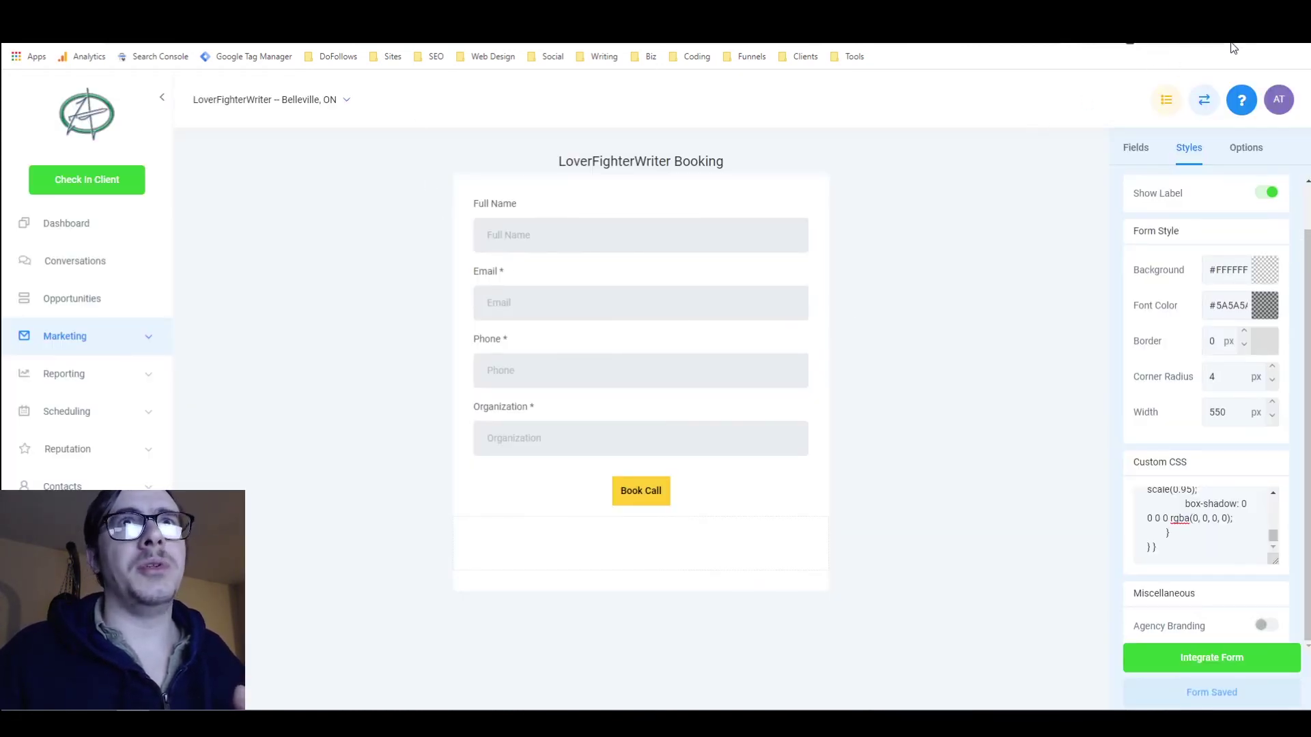
right_click(746, 502)
click(764, 485)
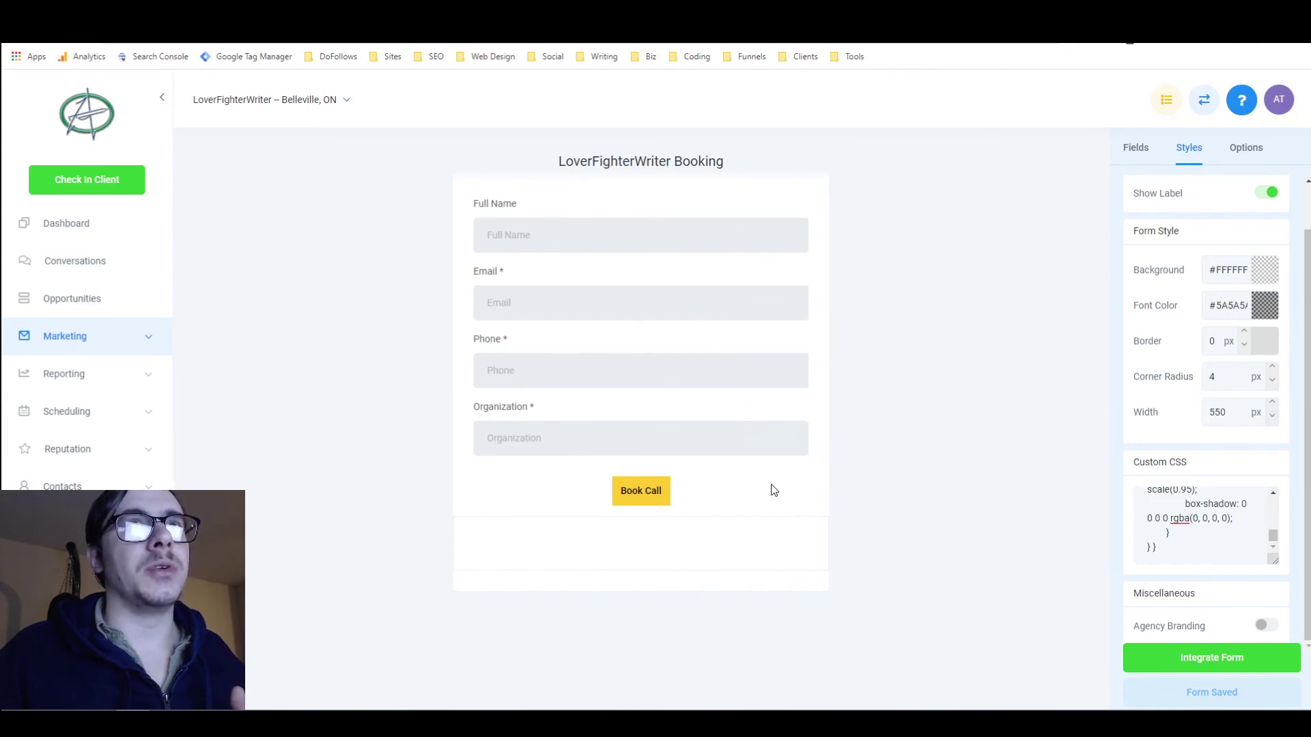
click(883, 78)
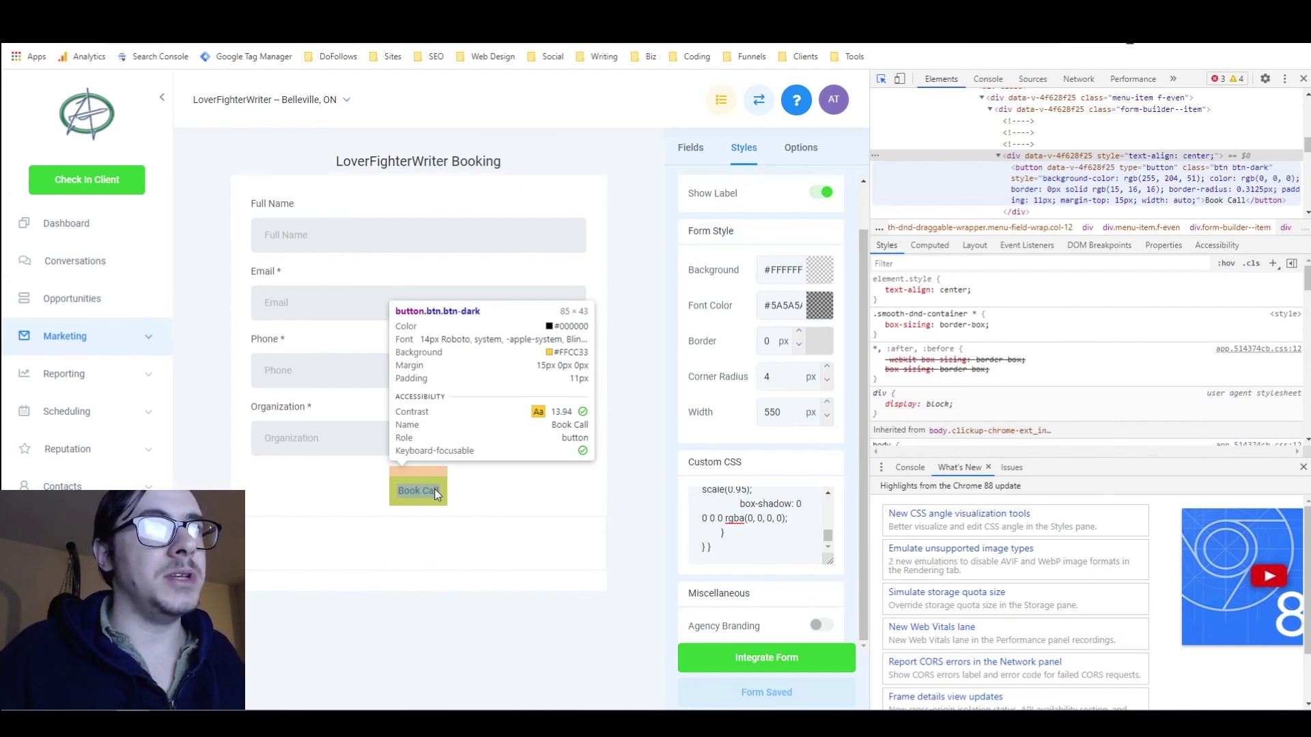
click(1303, 78)
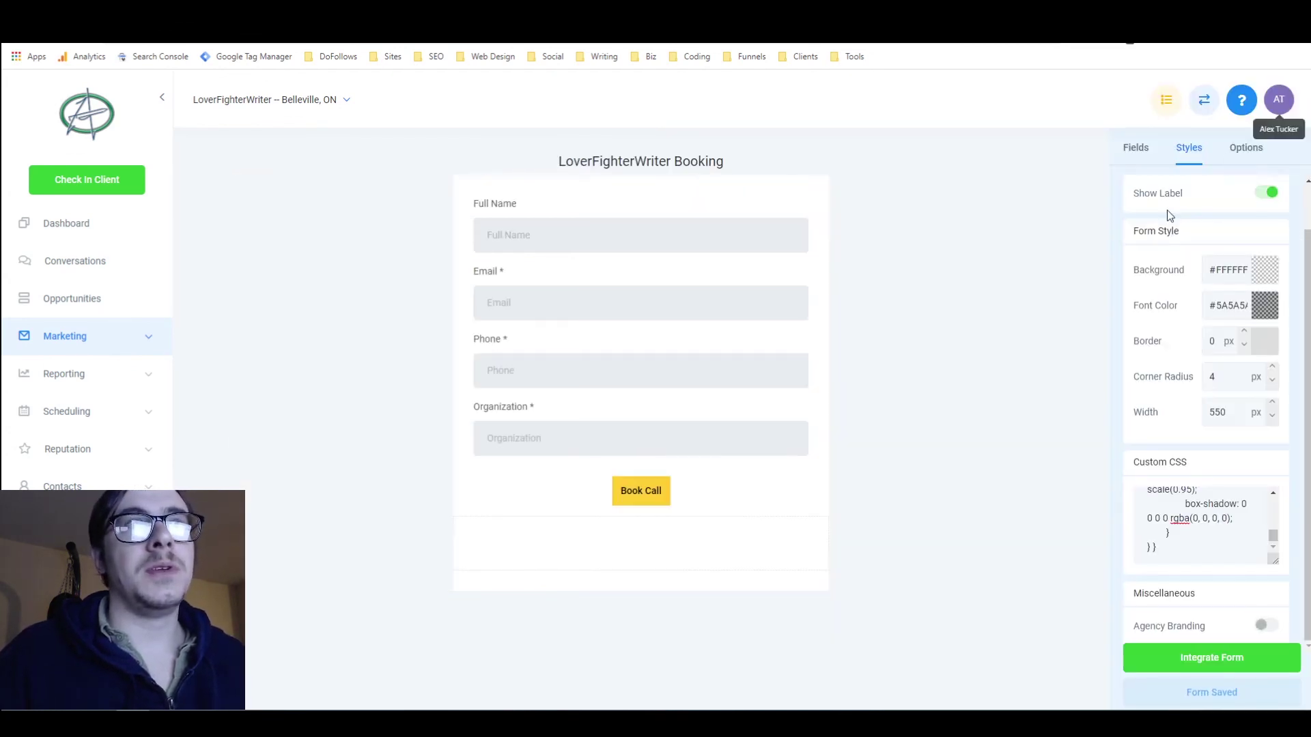
mouse_move(1273, 536)
mouse_down()
mouse_move(1273, 504)
mouse_move(1274, 515)
mouse_up()
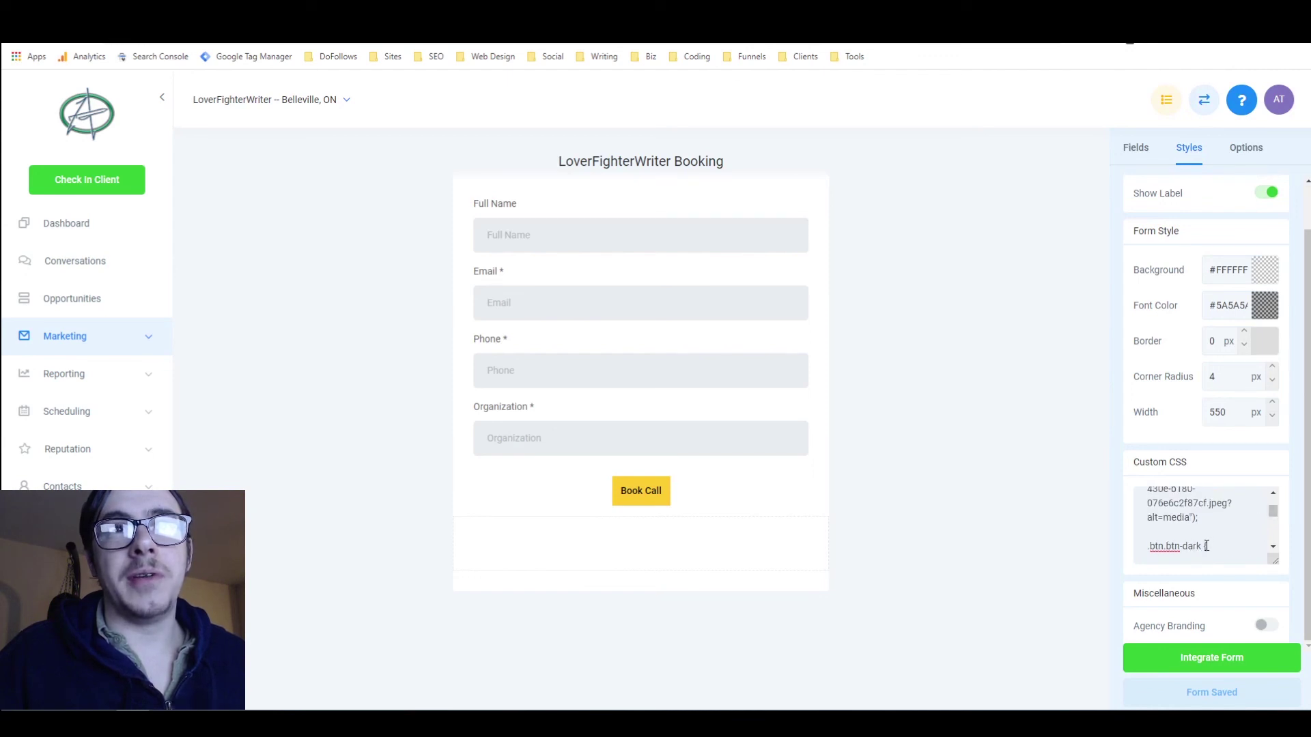
drag(1273, 549, 1273, 551)
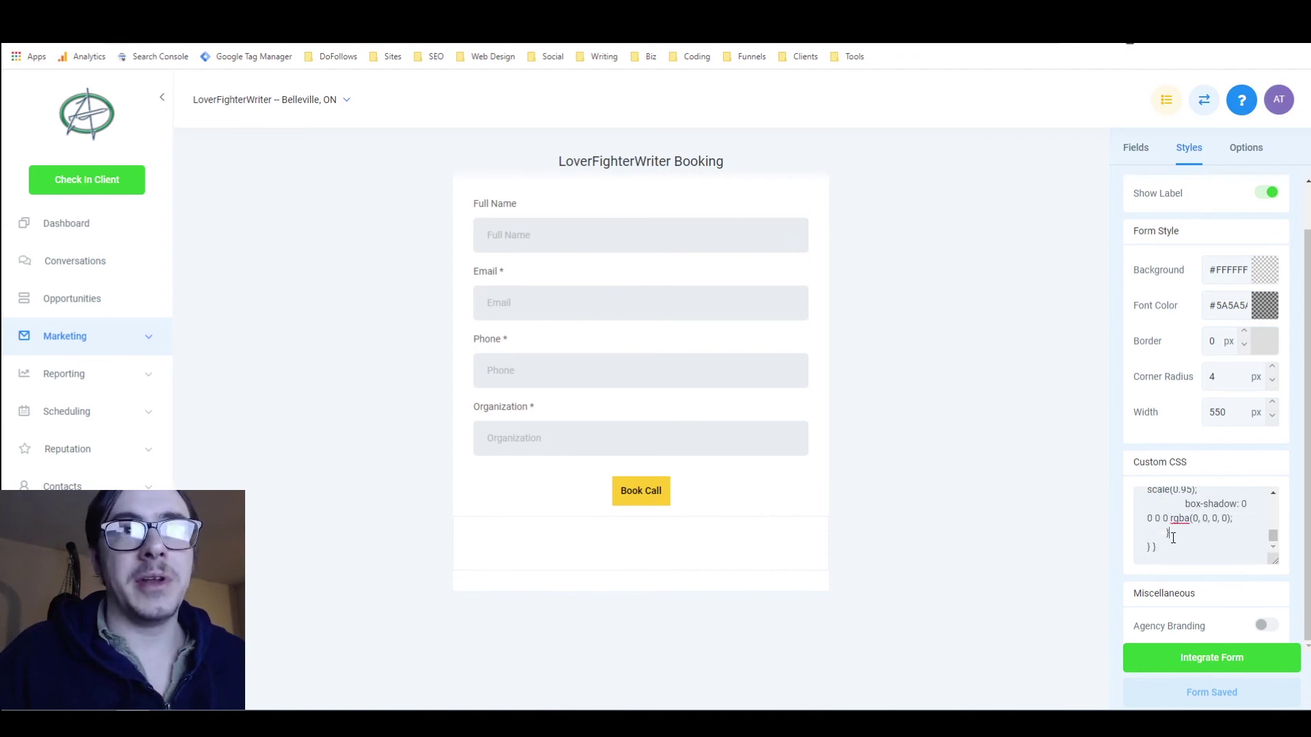
click(1216, 544)
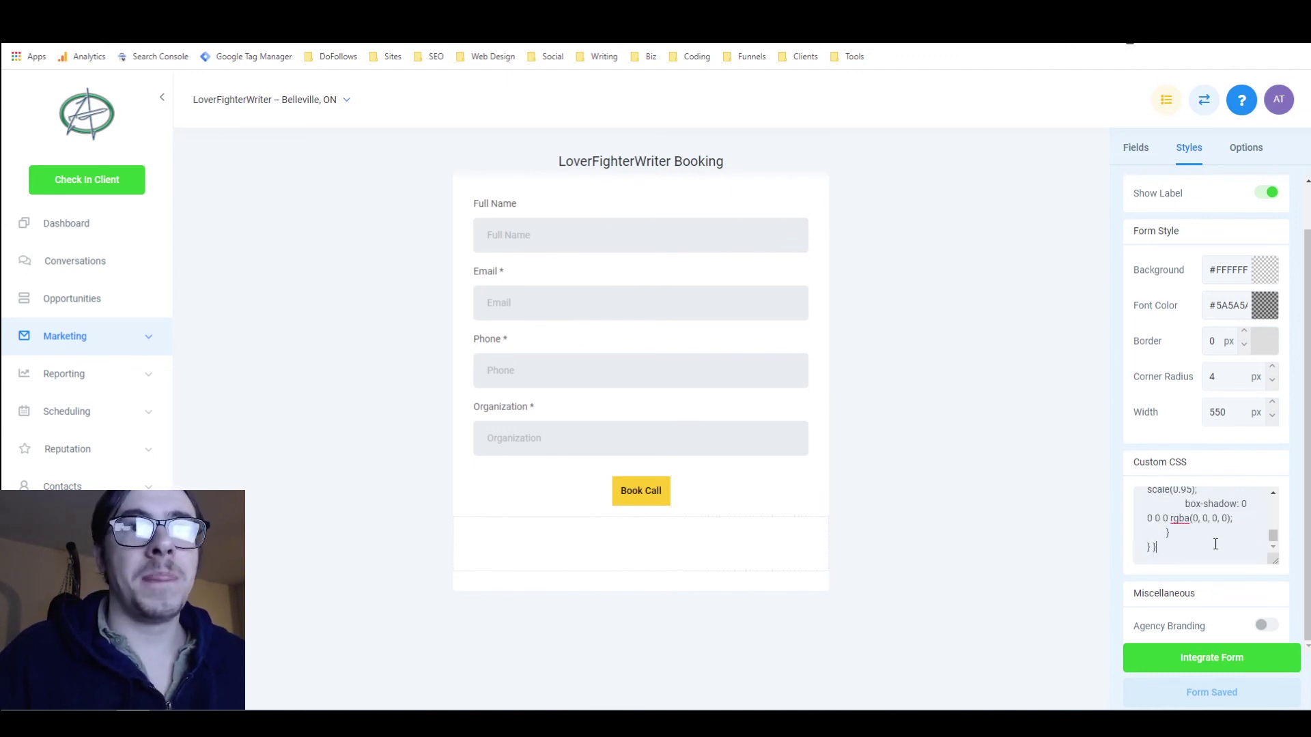